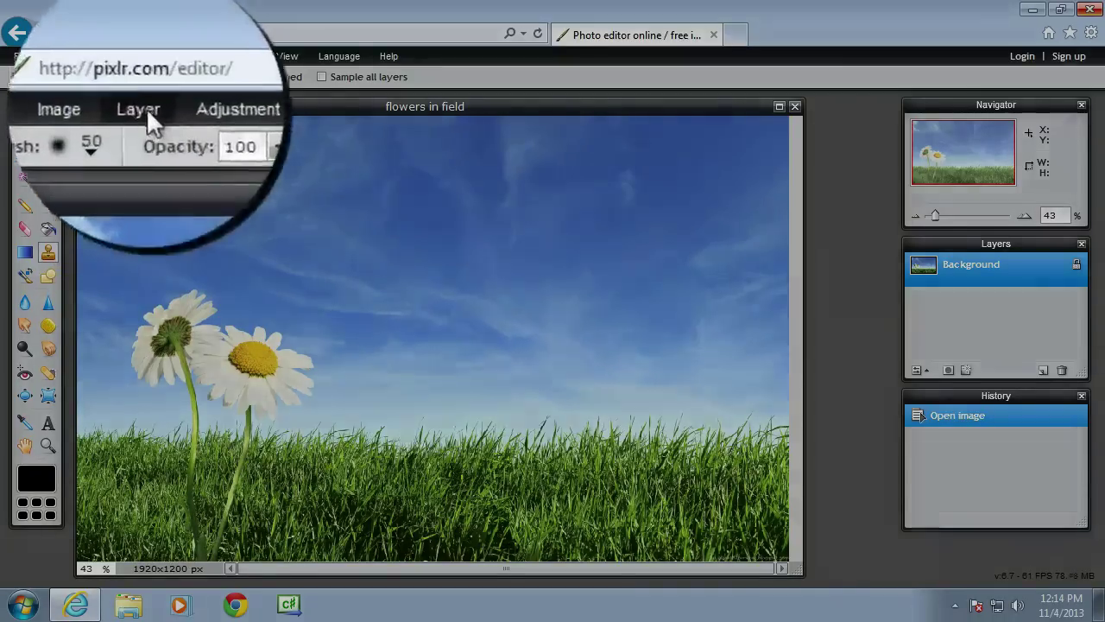
Duplicate the background layer and confirm the clone brush is the soft 50 preset
click(138, 56)
click(150, 92)
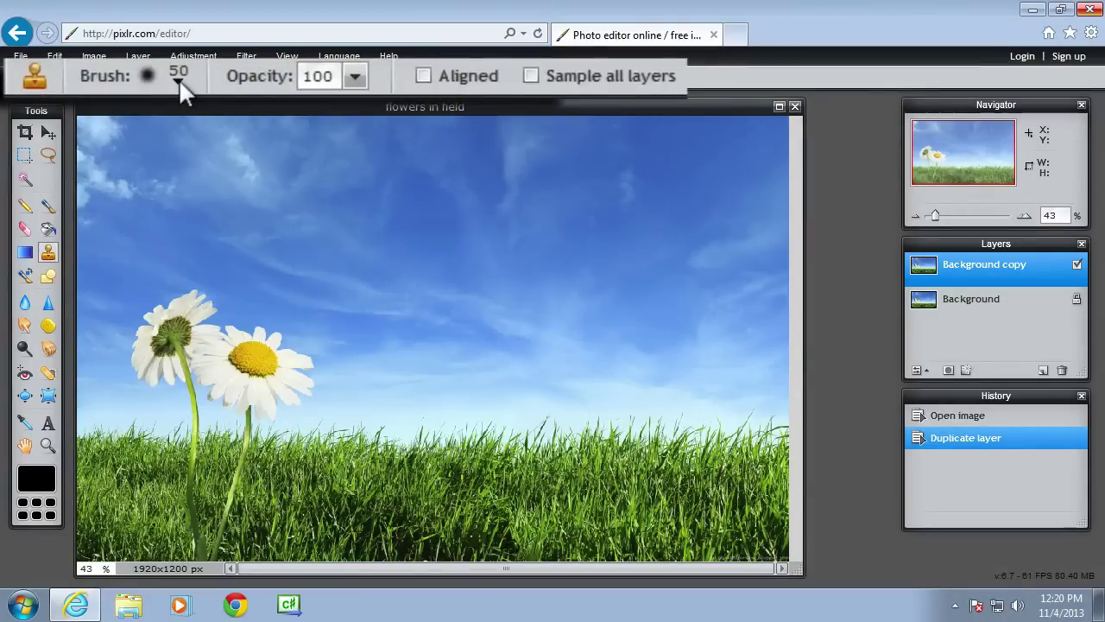
click(179, 78)
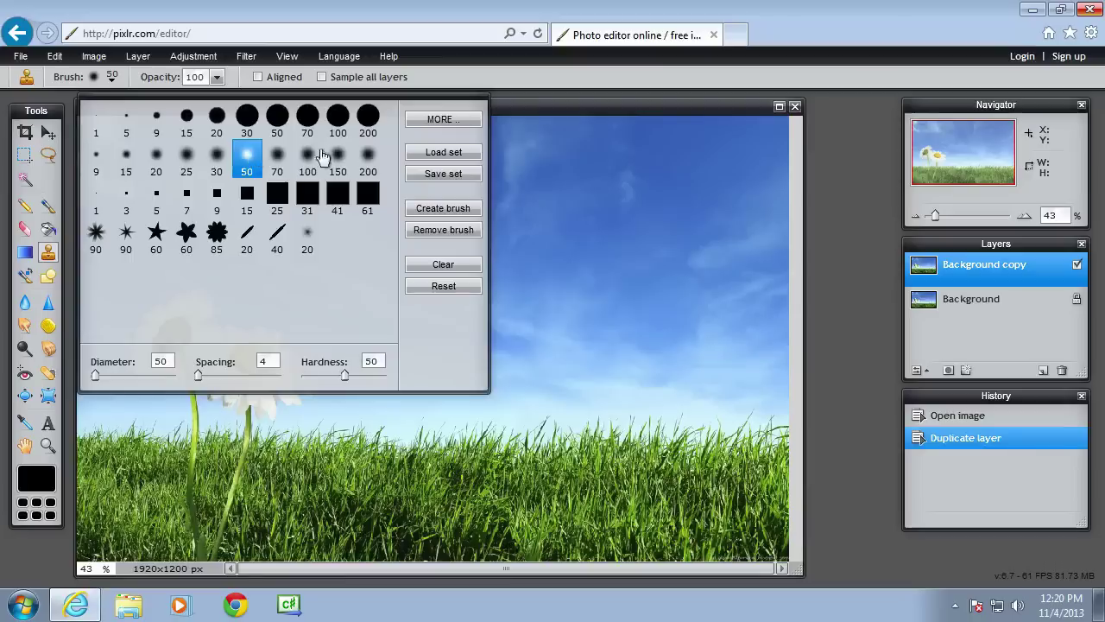
click(507, 104)
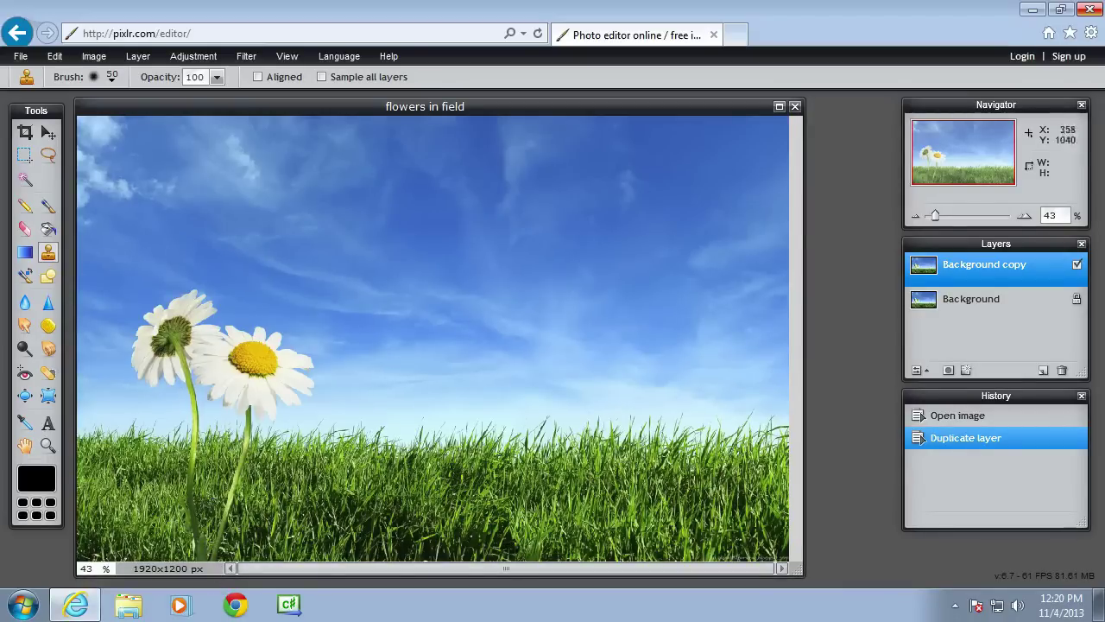
Clone the pair of daisies from the left onto the empty right side of the field
click(129, 377)
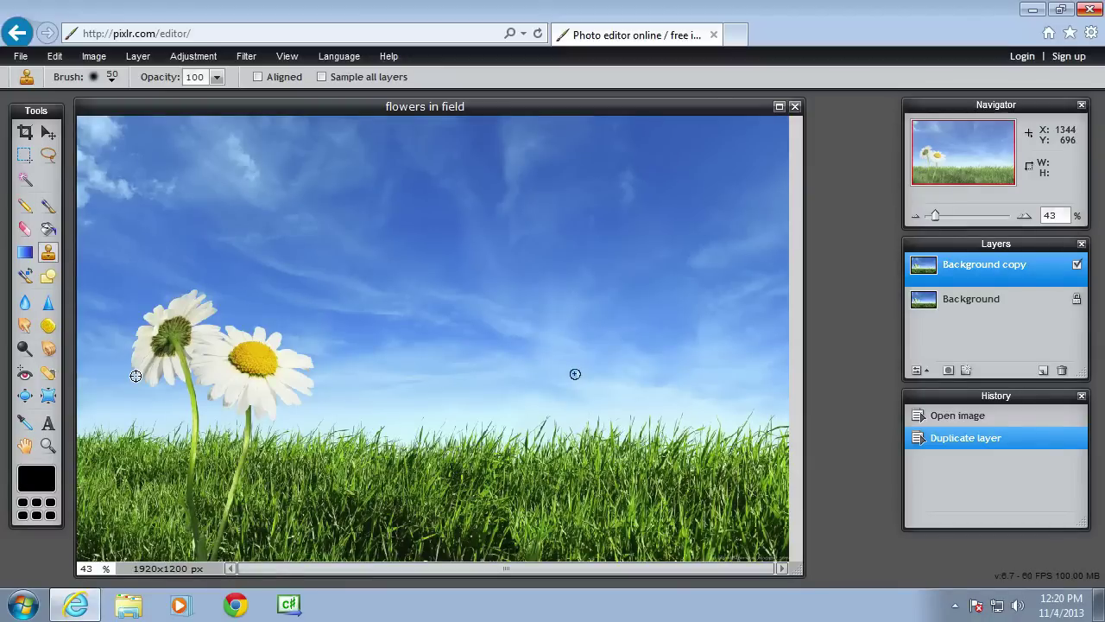
mouse_move(575, 373)
mouse_down()
mouse_move(602, 373)
mouse_move(647, 390)
mouse_move(635, 380)
mouse_move(650, 379)
mouse_move(661, 401)
mouse_move(658, 380)
mouse_move(700, 397)
mouse_move(694, 379)
mouse_move(712, 392)
mouse_move(709, 374)
mouse_move(728, 405)
mouse_move(737, 384)
mouse_move(747, 391)
mouse_move(743, 375)
mouse_move(762, 374)
mouse_move(734, 342)
mouse_move(739, 384)
mouse_move(727, 364)
mouse_move(737, 367)
mouse_move(736, 352)
mouse_move(693, 321)
mouse_move(687, 334)
mouse_move(699, 337)
mouse_move(687, 322)
mouse_move(688, 338)
mouse_move(639, 324)
mouse_move(643, 298)
mouse_move(616, 299)
mouse_move(586, 326)
mouse_move(585, 366)
mouse_move(603, 369)
mouse_move(604, 349)
mouse_move(625, 341)
mouse_move(607, 323)
mouse_move(609, 310)
mouse_move(628, 308)
mouse_move(650, 379)
mouse_move(616, 349)
mouse_move(628, 339)
mouse_move(725, 365)
mouse_move(695, 371)
mouse_move(631, 346)
mouse_move(612, 350)
mouse_move(623, 375)
mouse_move(588, 357)
mouse_move(585, 368)
mouse_move(624, 371)
mouse_move(638, 420)
mouse_move(628, 557)
mouse_move(686, 466)
mouse_move(681, 378)
mouse_move(691, 382)
mouse_move(690, 436)
mouse_move(658, 565)
mouse_up()
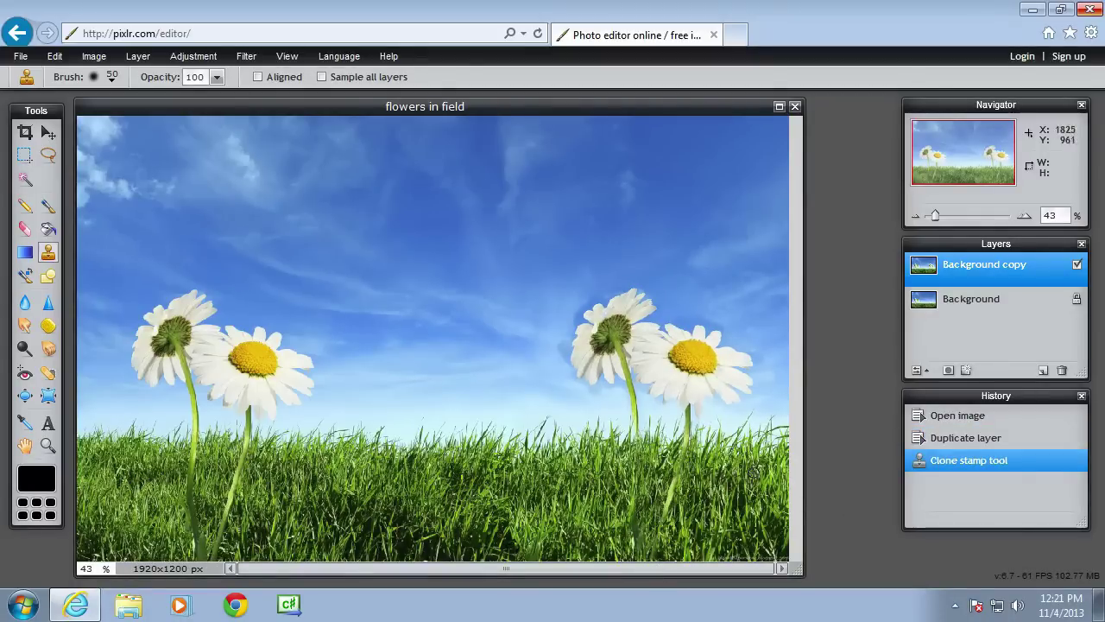
Erase the stray cloned patches around the right-hand daisies on the Background copy
key(e)
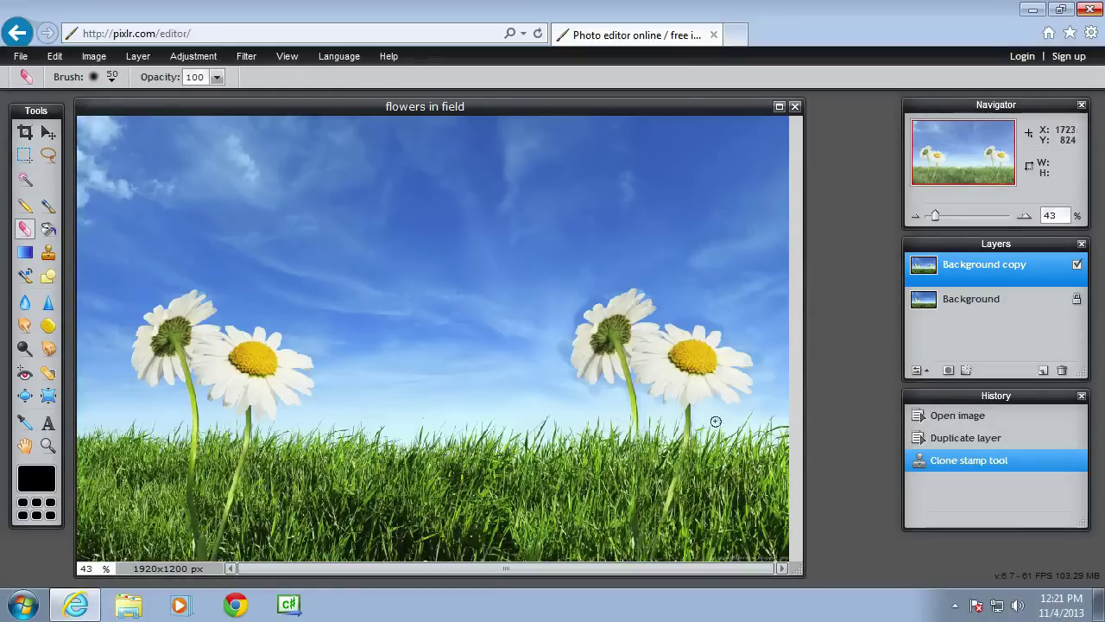
click(716, 422)
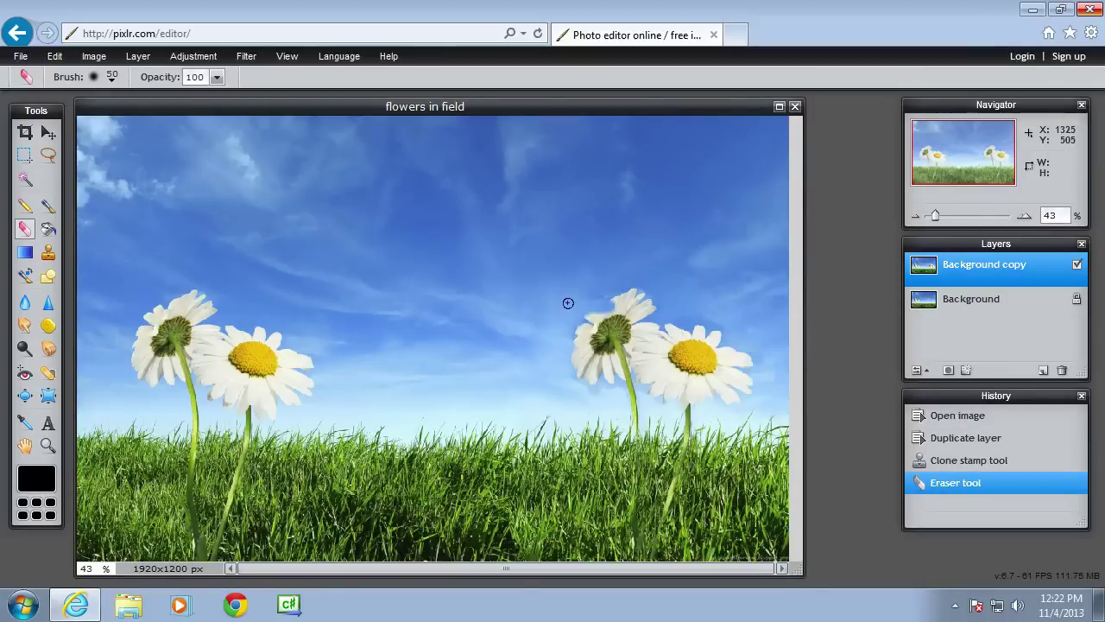
mouse_move(568, 303)
mouse_down()
mouse_move(656, 308)
mouse_move(604, 306)
mouse_up()
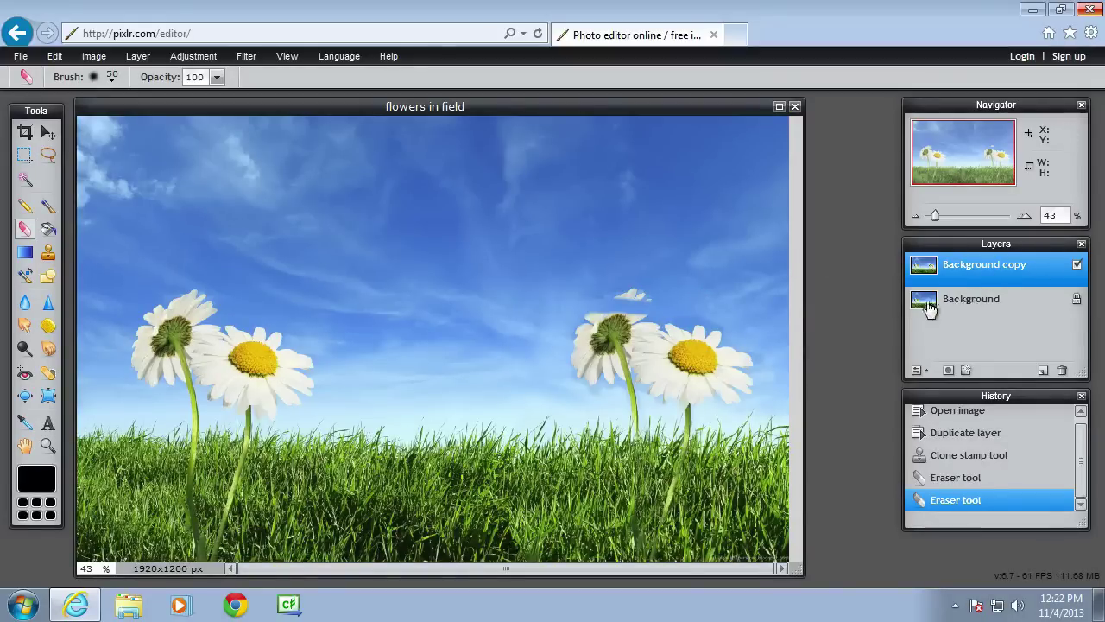
Save the photo as JPEG 'flowers in field copied' at quality 100
click(20, 56)
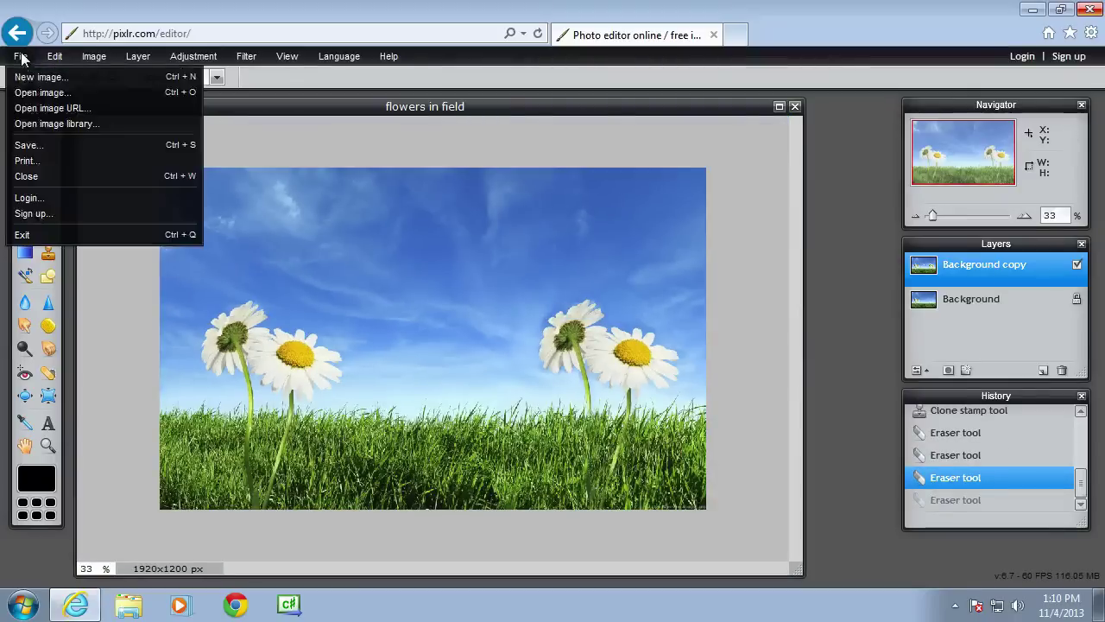
click(23, 146)
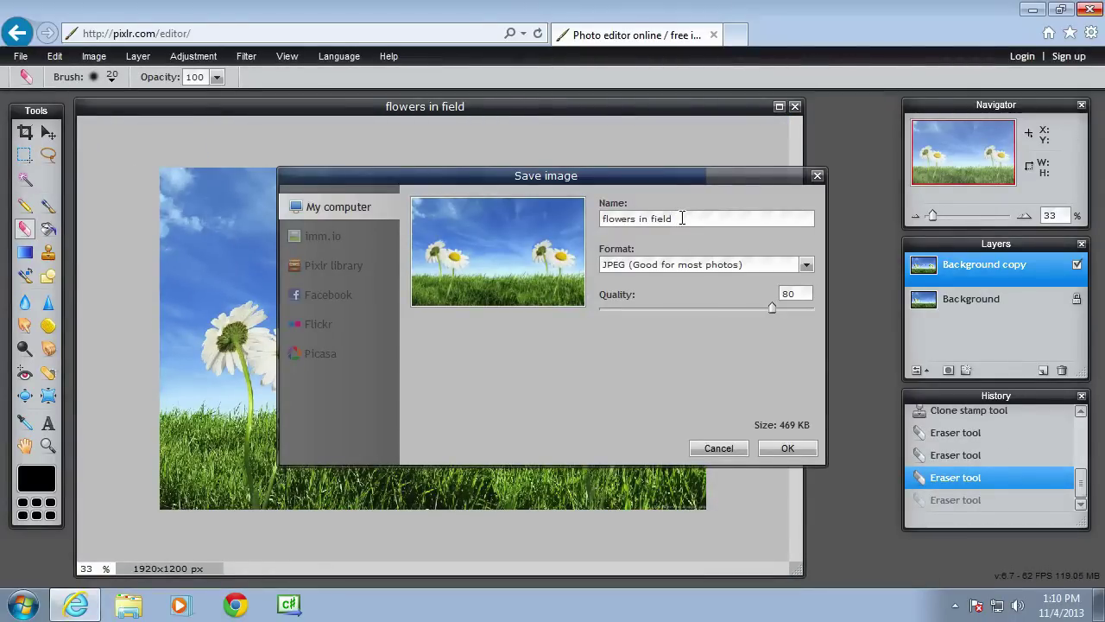
text(copied)
click(764, 440)
click(442, 319)
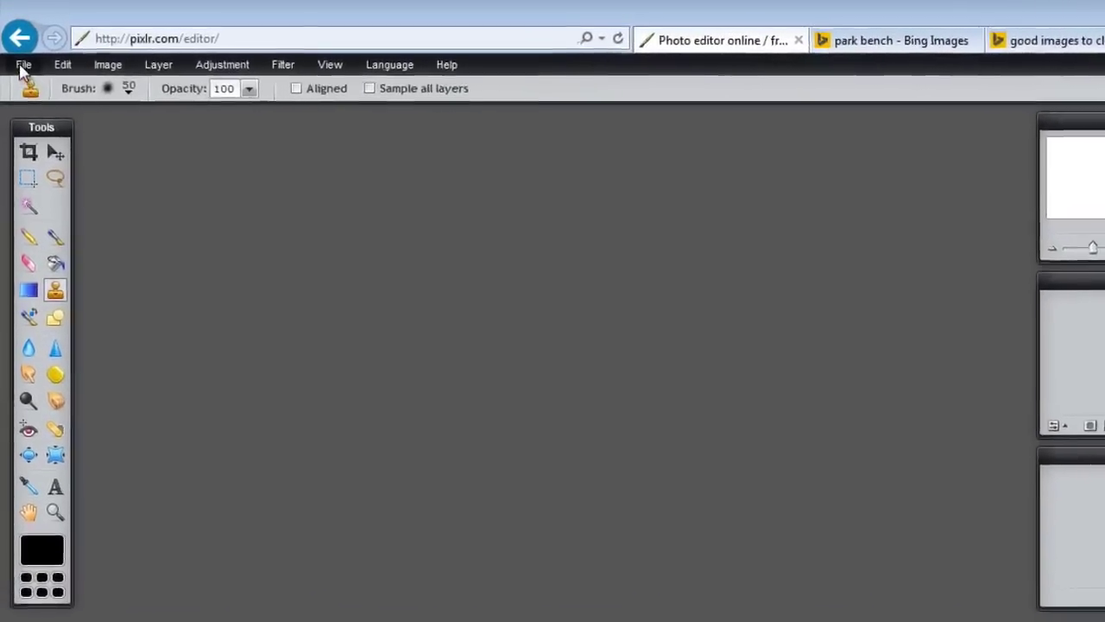
Open the 'grass with leaves' image showing a cat on a leafy lawn
click(23, 66)
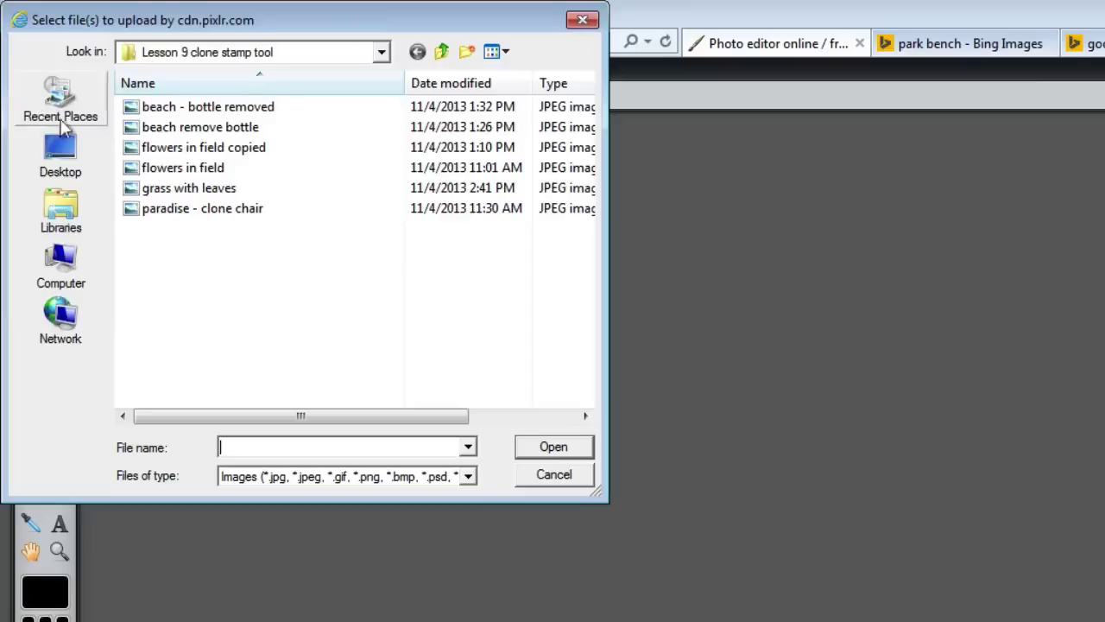
double_click(125, 190)
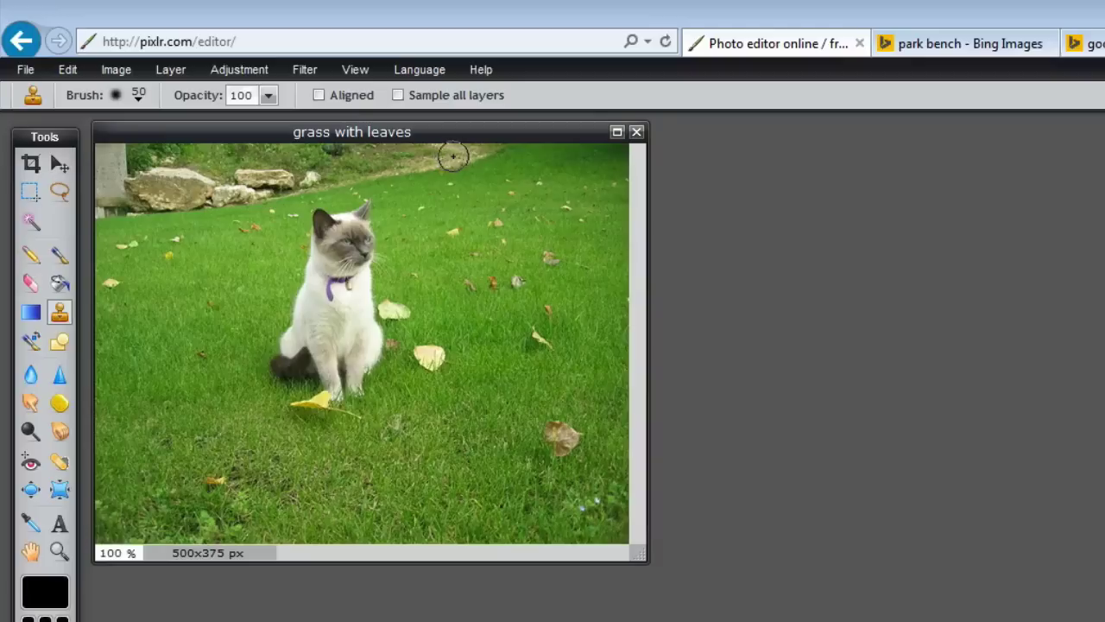
Duplicate the layer and clone the cat onto the grass just to its right
click(164, 69)
click(167, 119)
ctrl+click(315, 216)
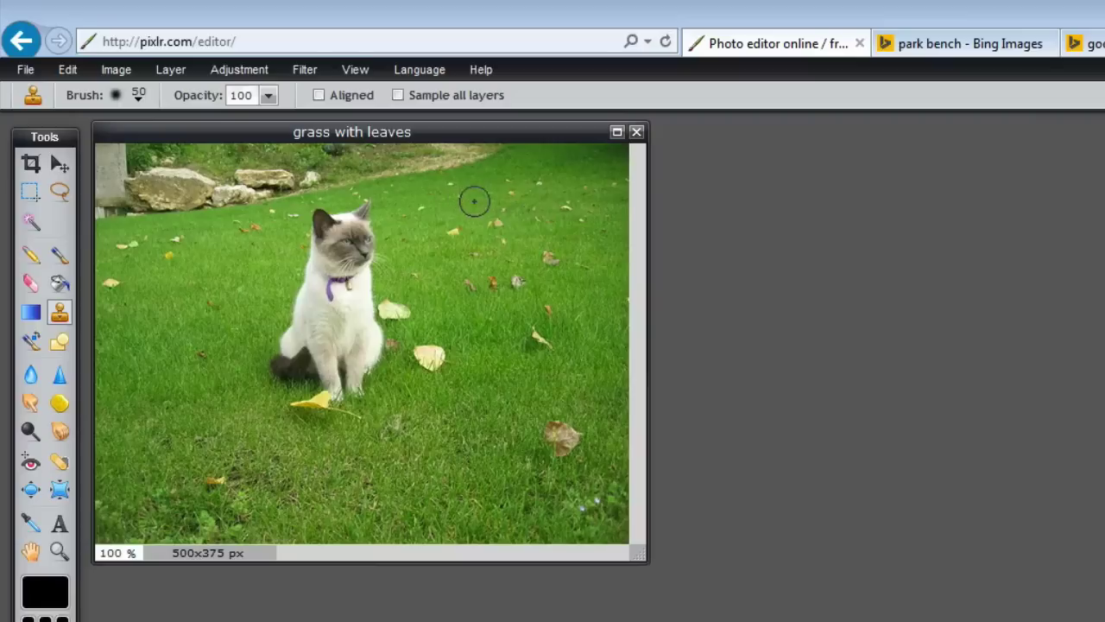
mouse_move(486, 202)
mouse_down()
mouse_move(445, 358)
mouse_move(498, 362)
mouse_move(509, 386)
mouse_move(531, 372)
mouse_move(555, 322)
mouse_move(533, 187)
mouse_move(497, 209)
mouse_move(512, 252)
mouse_move(509, 229)
mouse_move(503, 309)
mouse_move(493, 269)
mouse_move(474, 336)
mouse_move(480, 308)
mouse_move(518, 343)
mouse_move(518, 287)
mouse_move(495, 323)
mouse_move(481, 295)
mouse_move(523, 336)
mouse_move(519, 354)
mouse_move(492, 310)
mouse_move(508, 325)
mouse_move(507, 268)
mouse_move(513, 311)
mouse_move(498, 311)
mouse_move(518, 259)
mouse_move(528, 291)
mouse_move(490, 325)
mouse_up()
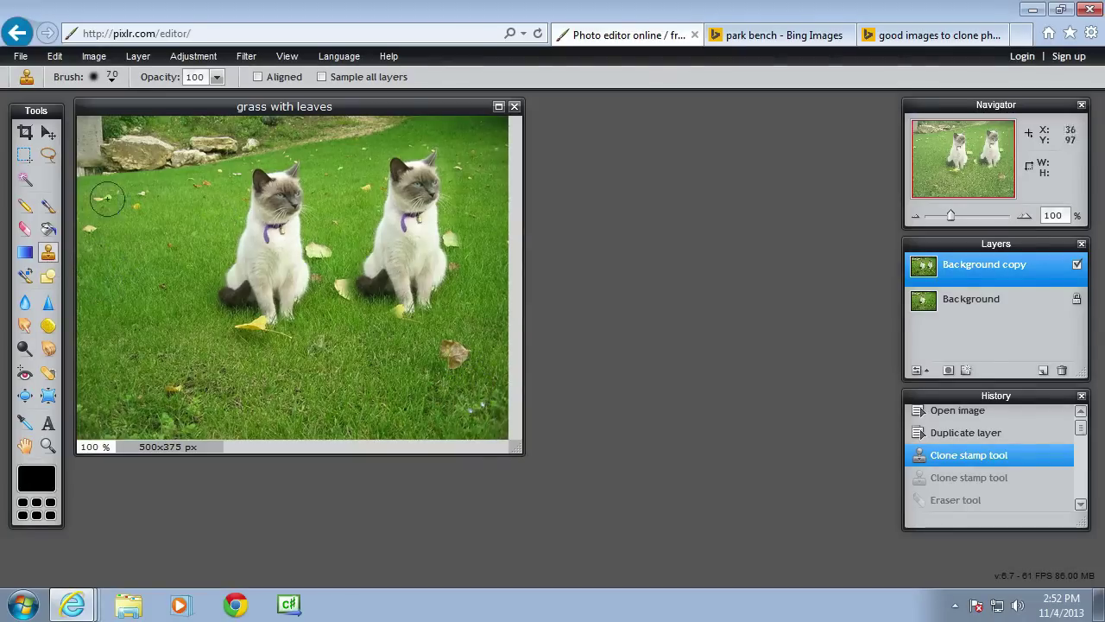
Switch to the soft 30 brush and clone grass over the brown leaves on the lawn
click(97, 74)
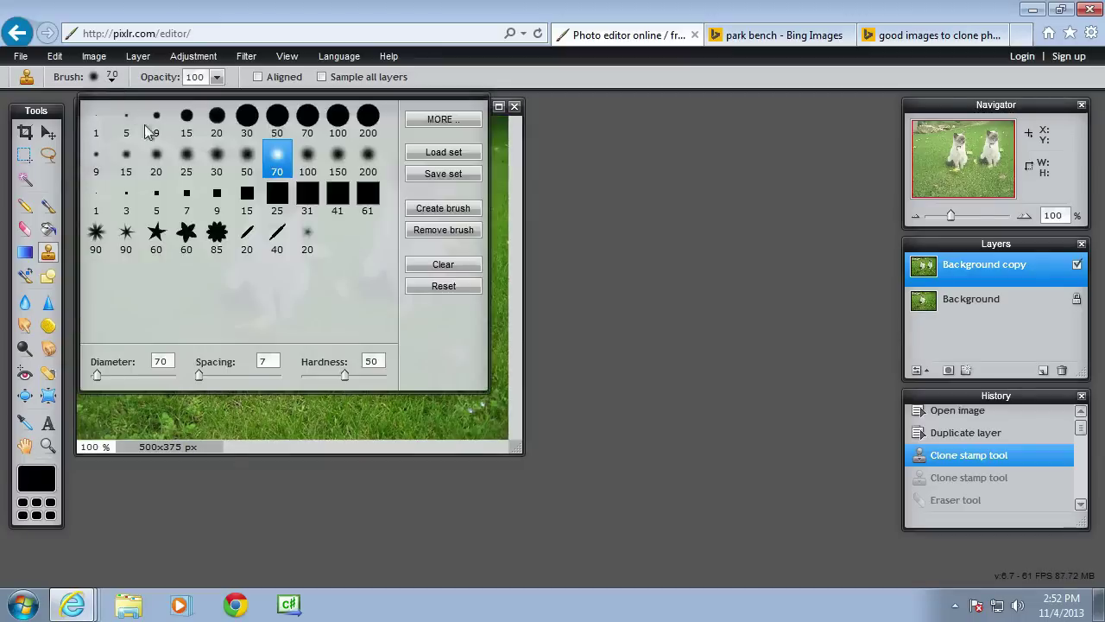
click(216, 156)
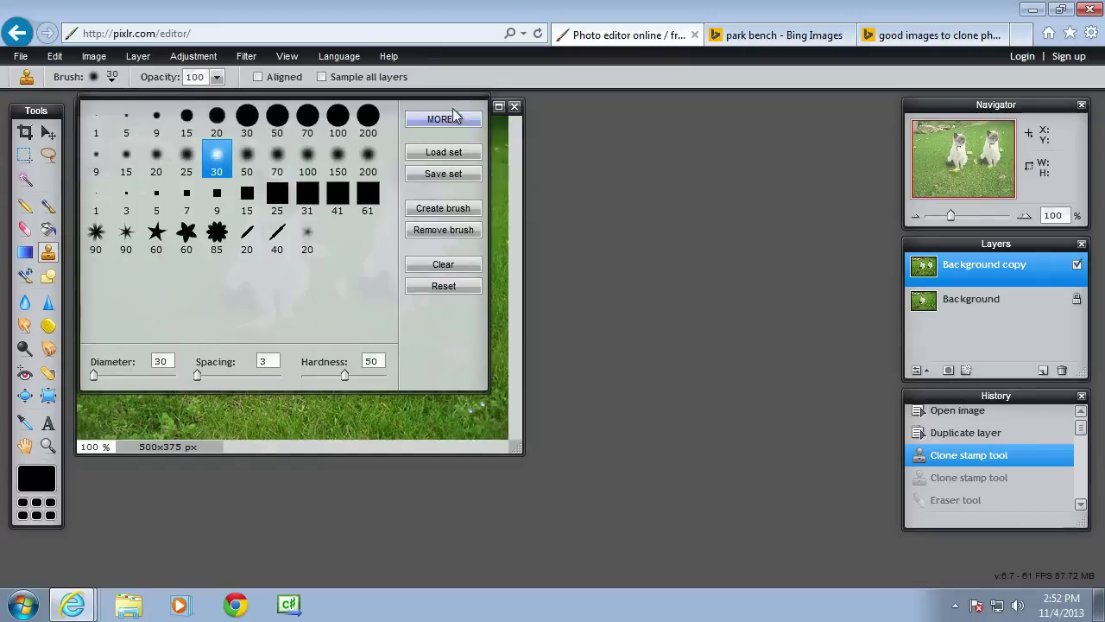
click(515, 122)
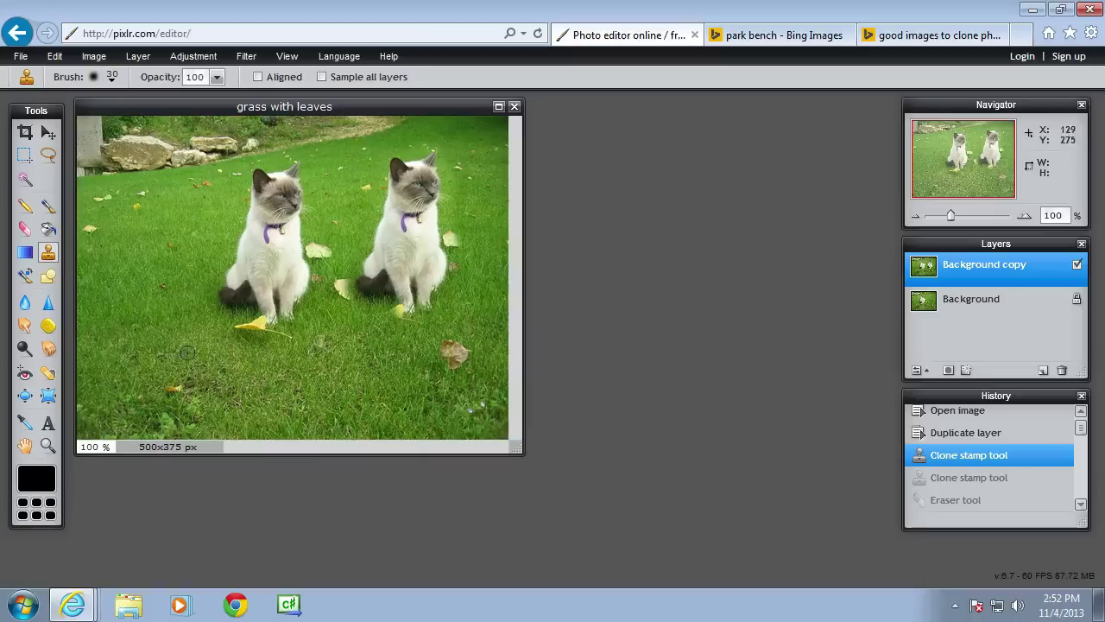
mouse_move(456, 374)
mouse_down()
mouse_move(458, 361)
mouse_move(437, 345)
mouse_move(466, 355)
mouse_move(472, 375)
mouse_move(448, 380)
mouse_move(480, 425)
mouse_move(468, 434)
mouse_move(428, 430)
mouse_move(417, 397)
mouse_move(348, 349)
mouse_up()
drag(1, 300, 97, 329)
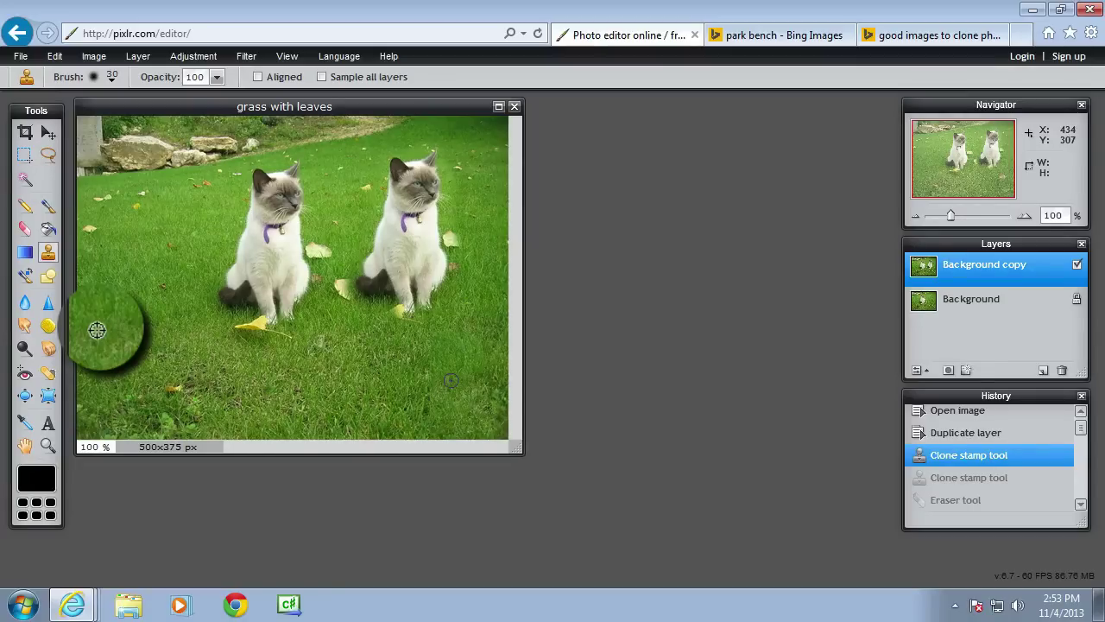
drag(96, 330, 95, 328)
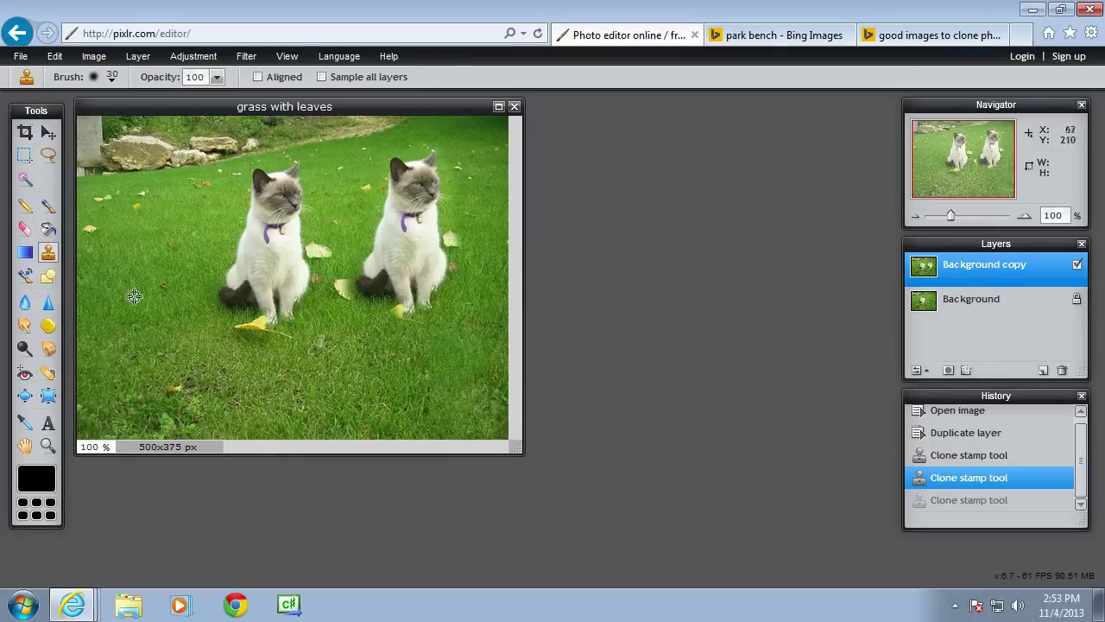
Blend the lower-left grass and cover the remaining leaves with cloned grass
mouse_move(163, 389)
mouse_down()
mouse_move(225, 384)
mouse_move(183, 369)
mouse_move(184, 360)
mouse_move(226, 374)
mouse_move(257, 408)
mouse_move(158, 402)
mouse_move(201, 432)
mouse_move(181, 440)
mouse_move(118, 422)
mouse_move(115, 391)
mouse_move(185, 396)
mouse_move(201, 375)
mouse_move(179, 361)
mouse_move(257, 400)
mouse_move(190, 380)
mouse_up()
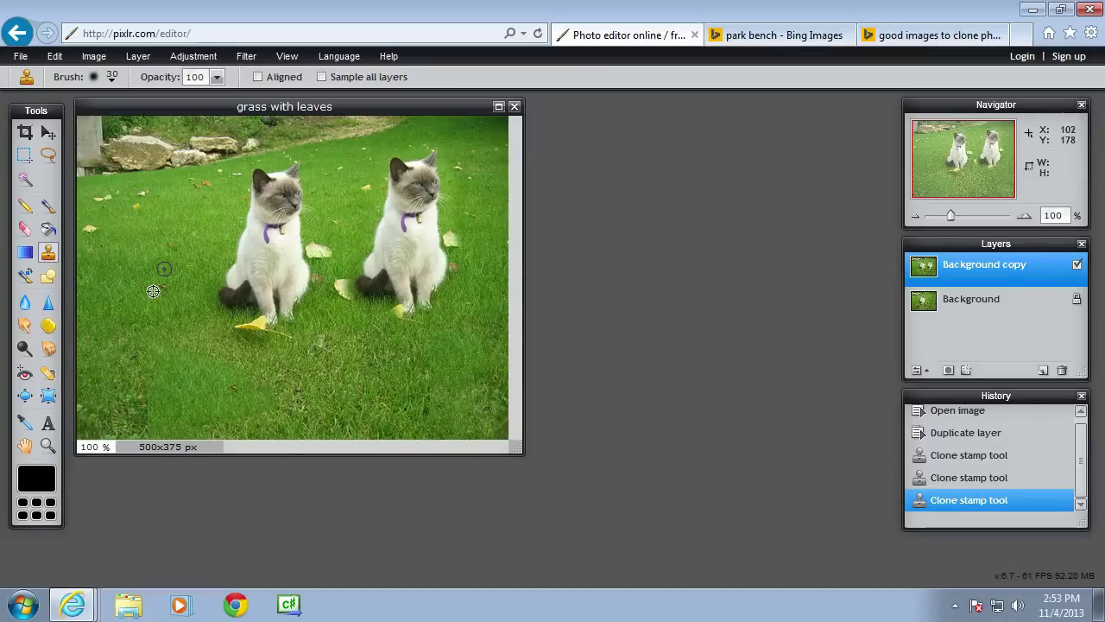
drag(164, 269, 160, 276)
mouse_move(117, 375)
mouse_down()
mouse_move(123, 361)
mouse_move(160, 371)
mouse_move(119, 383)
mouse_up()
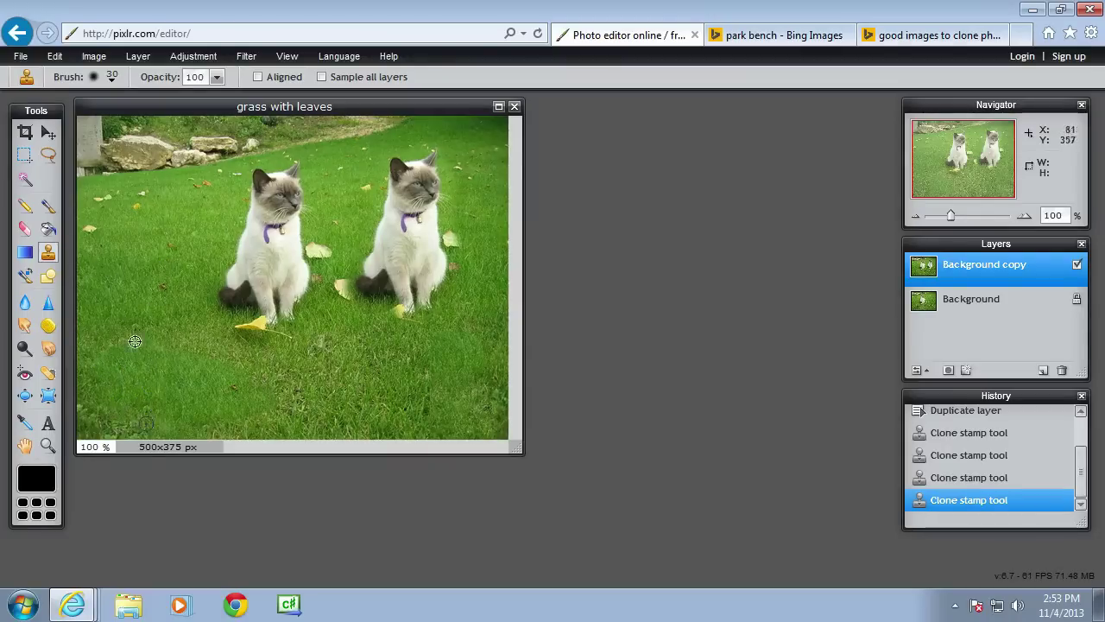
click(75, 339)
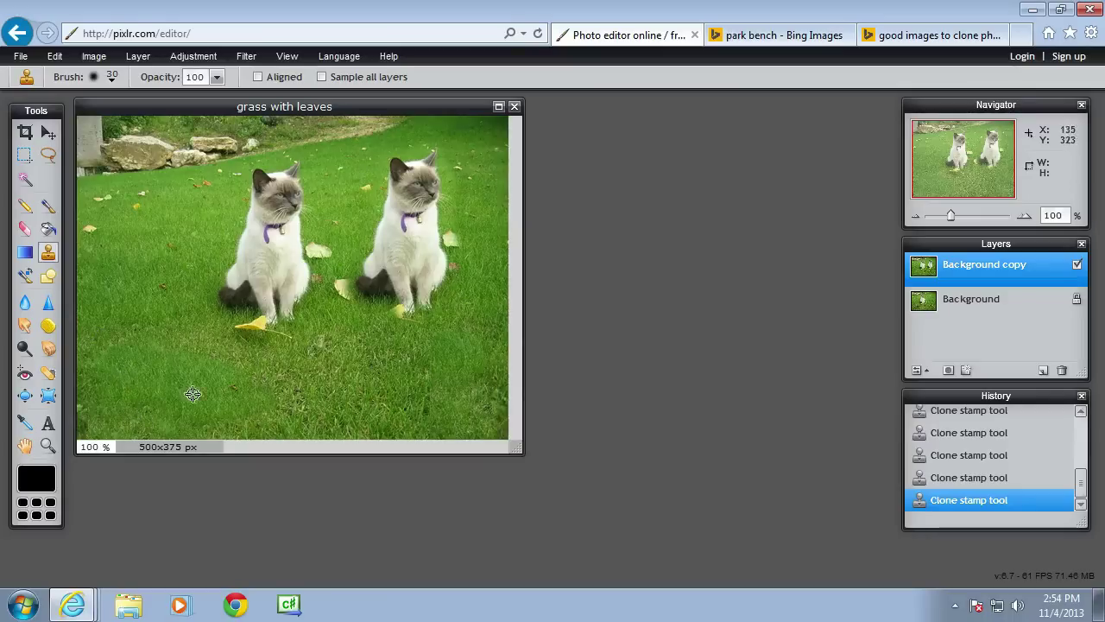
Set a new grass clone source, then undo and redo the last clone stroke
ctrl+click(209, 343)
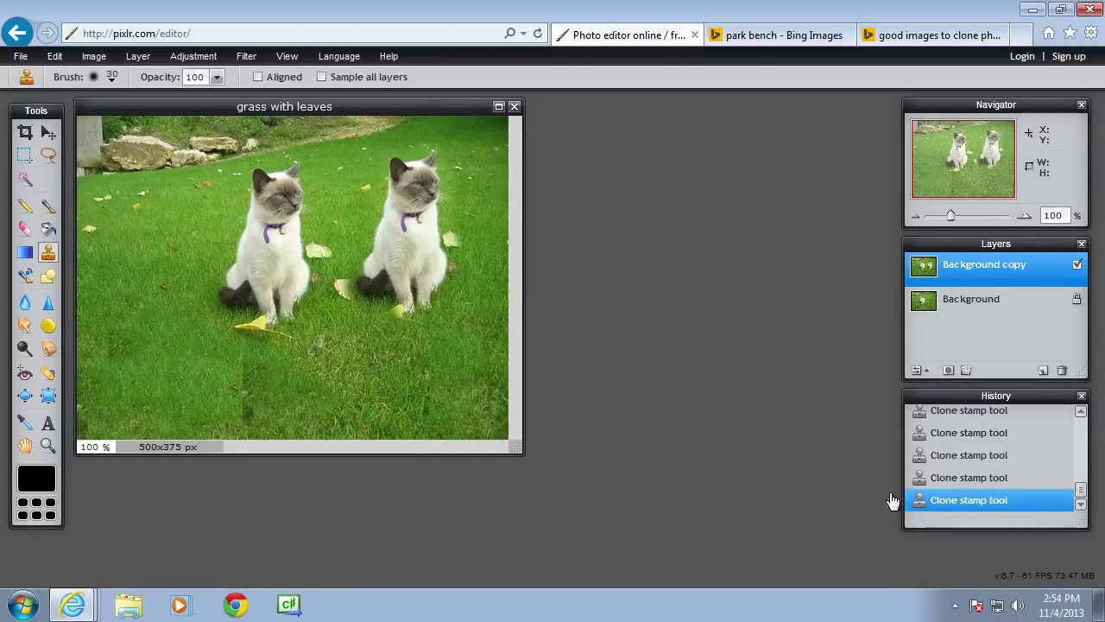
click(941, 485)
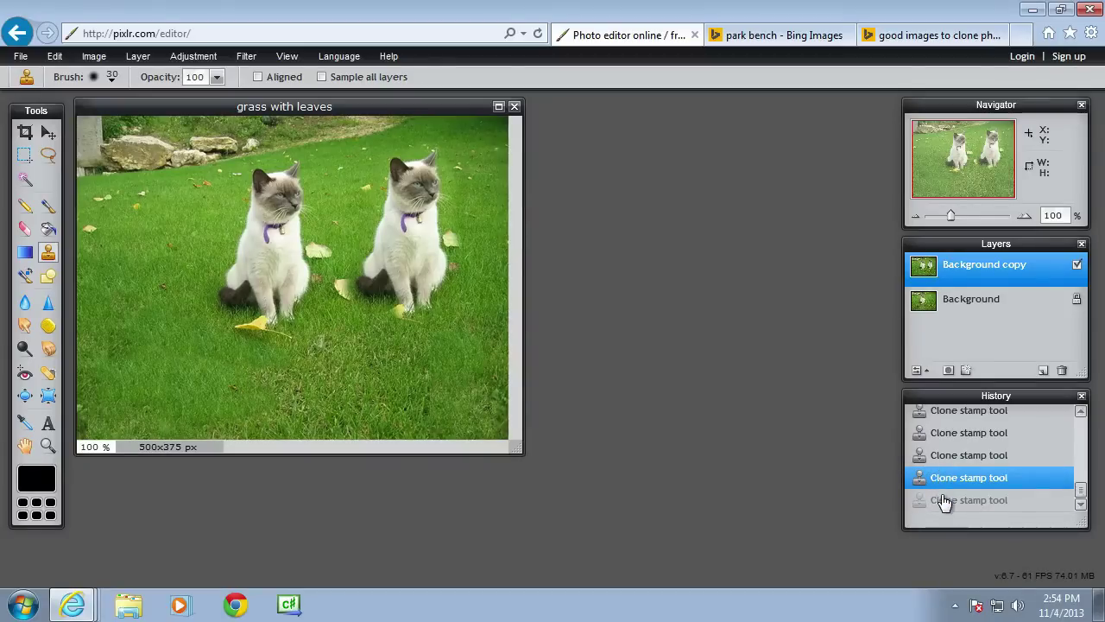
click(945, 500)
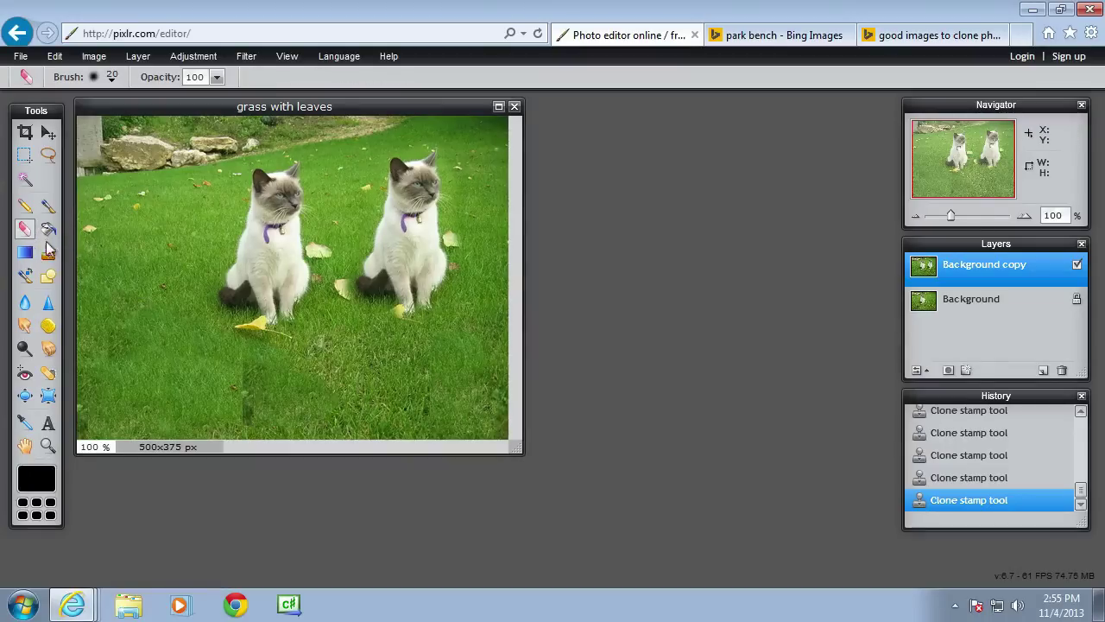
Erase the blocky grass below the yellow leaf and clone grass over the rocks' lower edge
mouse_move(185, 347)
mouse_down()
mouse_move(235, 372)
mouse_move(266, 371)
mouse_move(244, 394)
mouse_move(266, 399)
mouse_move(235, 426)
mouse_up()
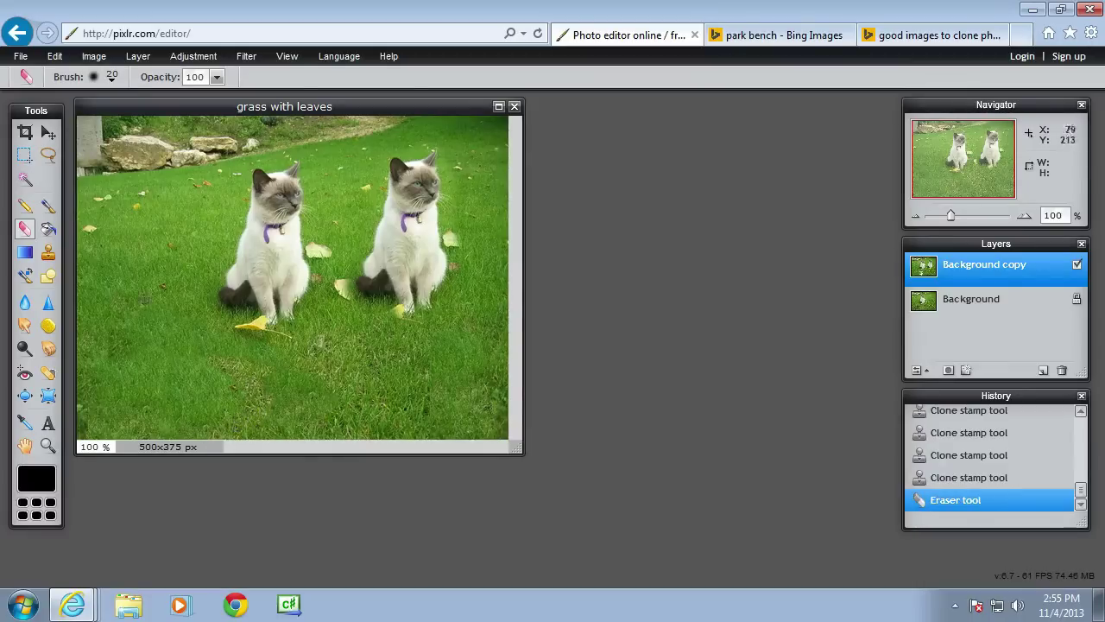
click(48, 251)
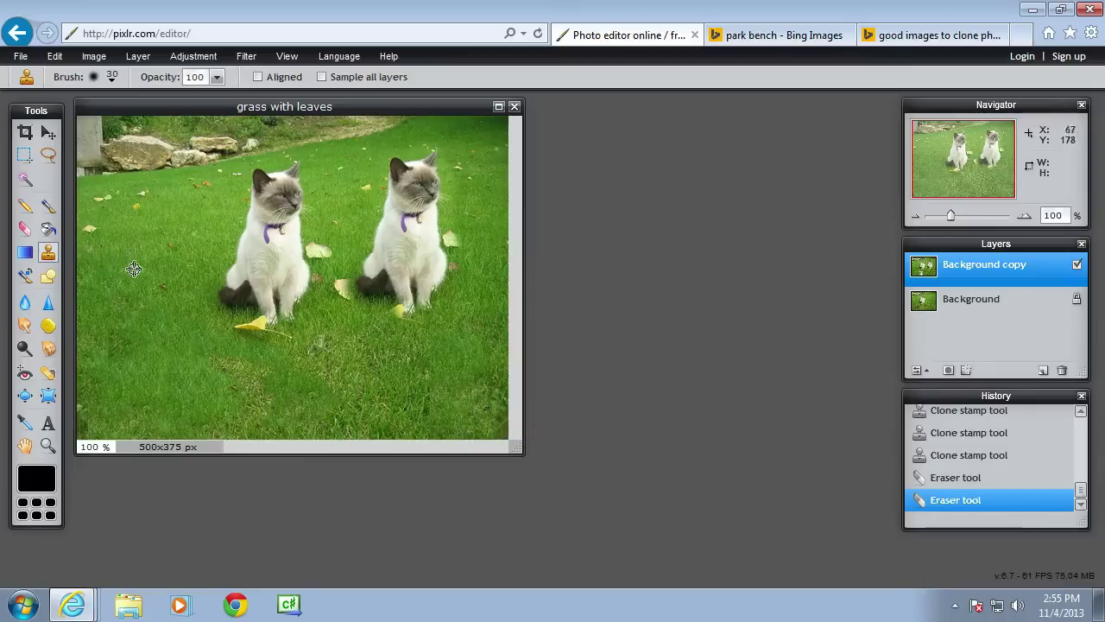
mouse_move(138, 167)
mouse_down()
mouse_move(127, 270)
mouse_move(96, 260)
mouse_move(101, 269)
mouse_move(73, 268)
mouse_move(94, 277)
mouse_move(76, 277)
mouse_move(99, 283)
mouse_move(116, 182)
mouse_up()
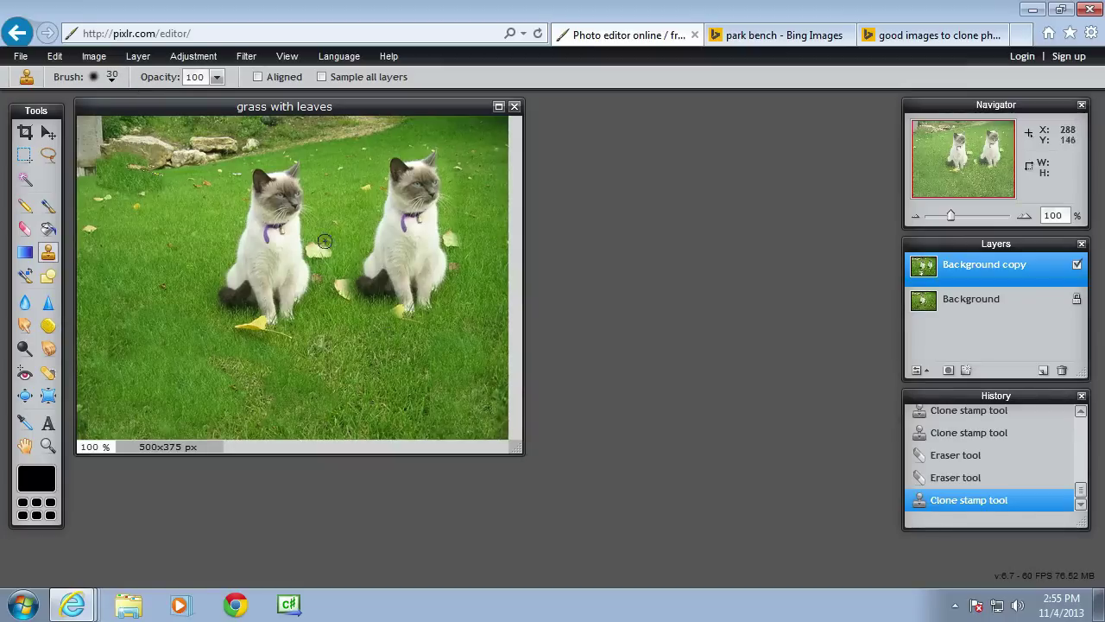
Switch to the 20 soft brush and stamp cloned grass over the lower lawn
click(112, 77)
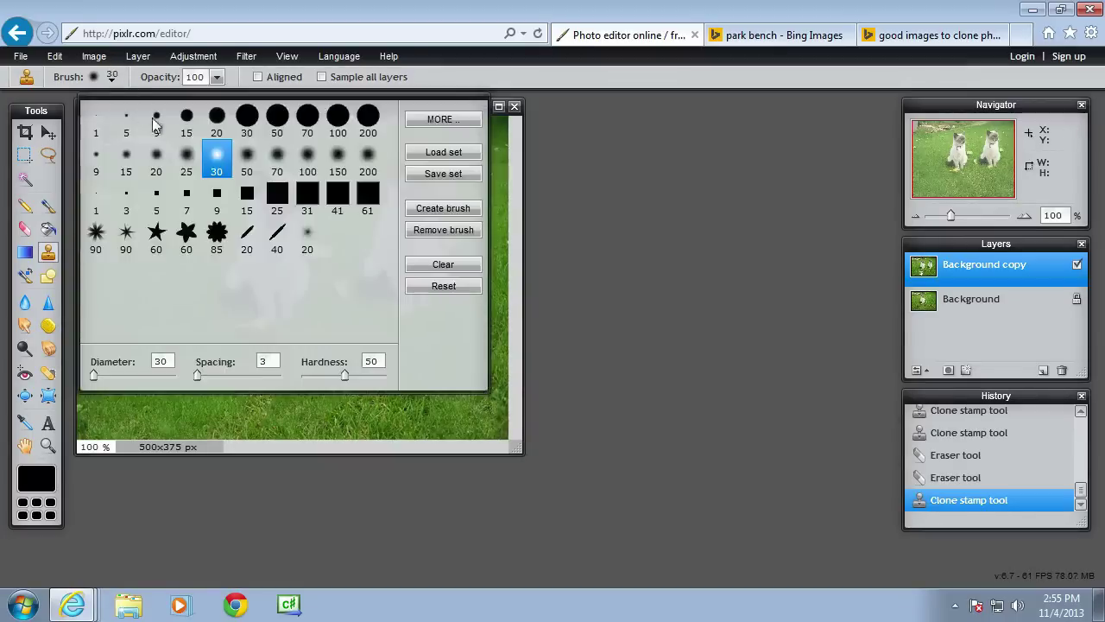
click(156, 156)
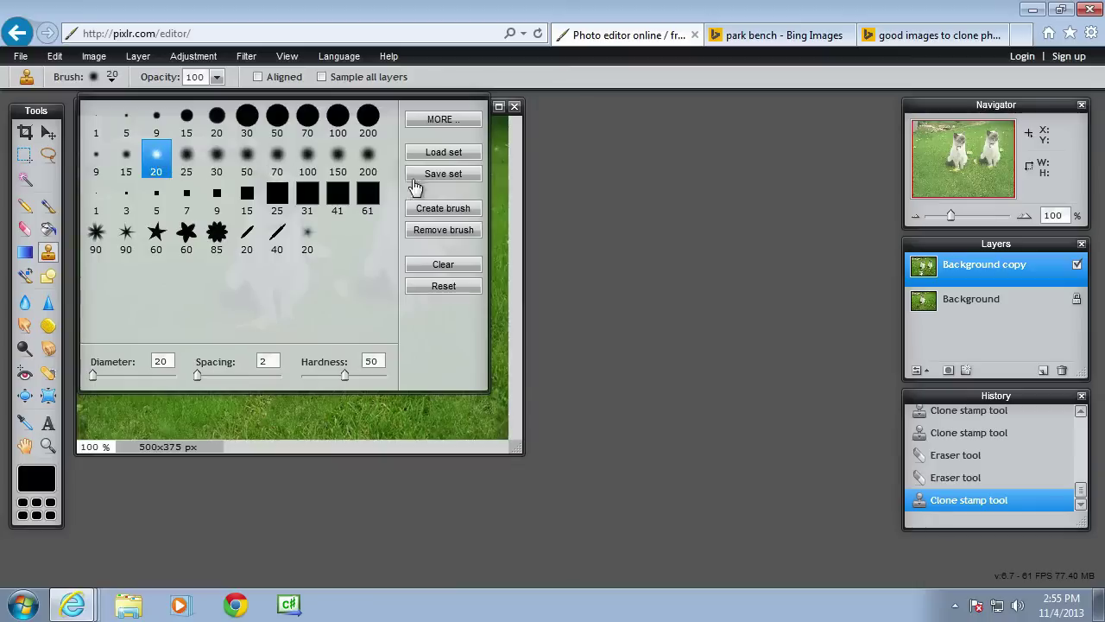
click(512, 194)
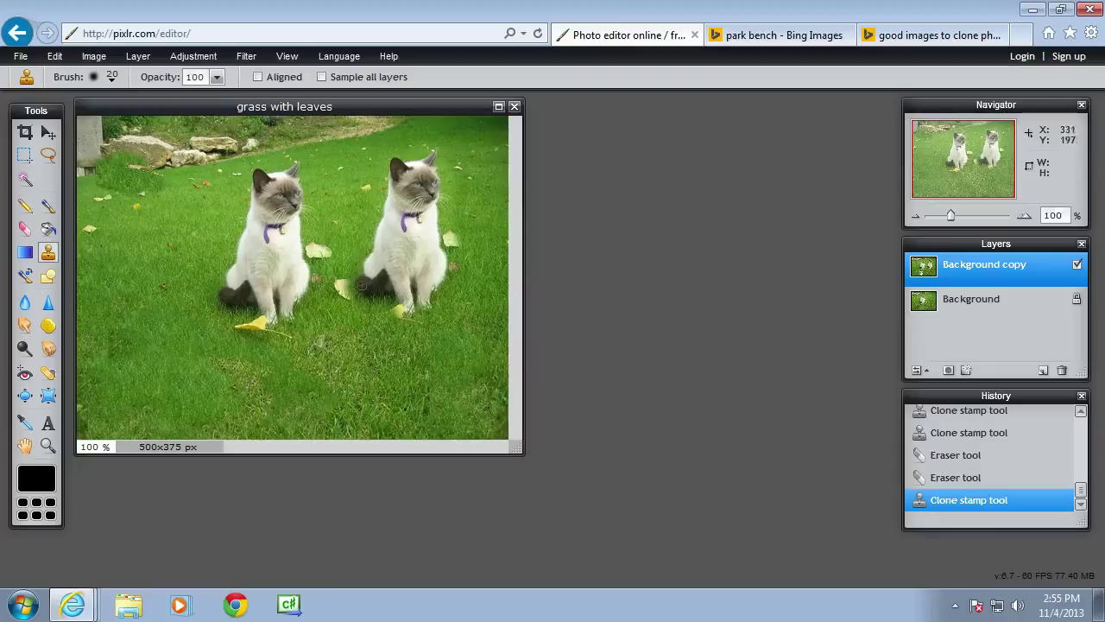
ctrl+click(343, 288)
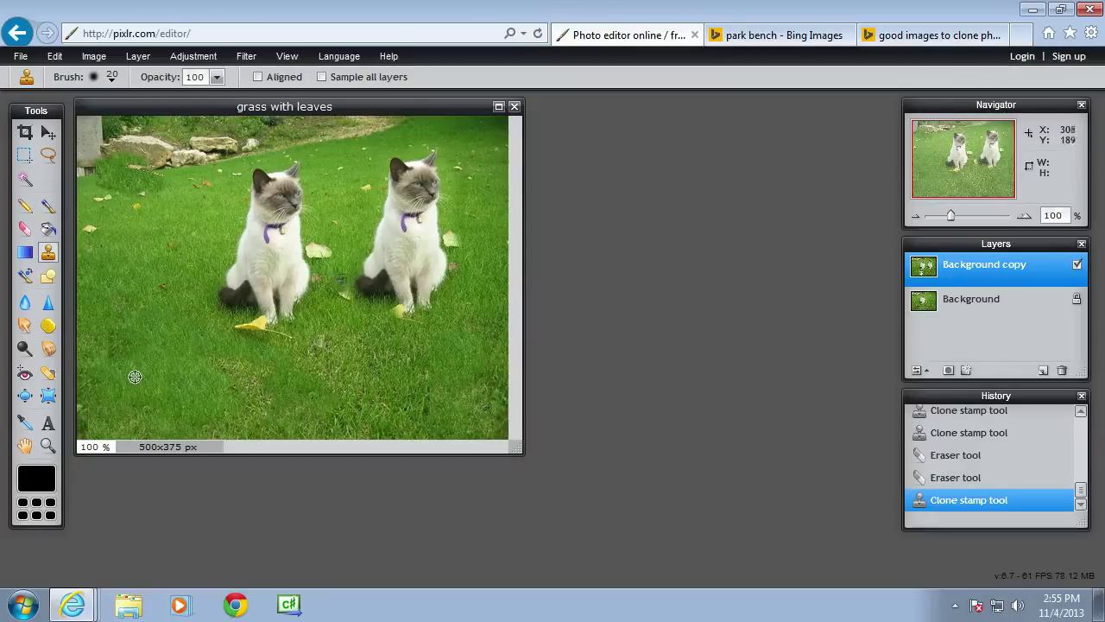
click(116, 421)
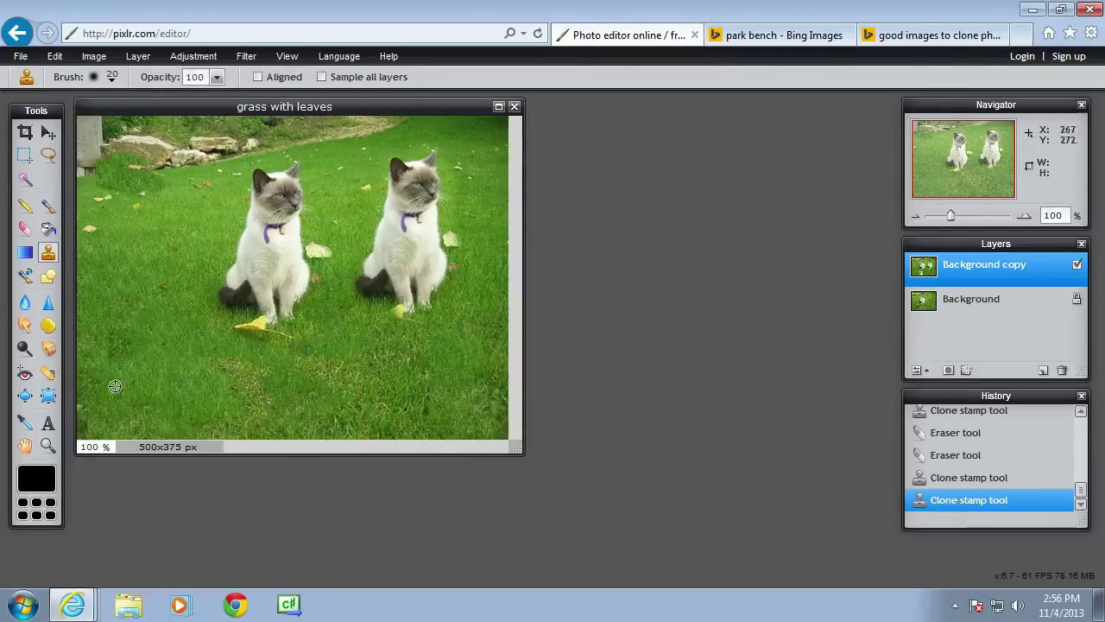
click(257, 380)
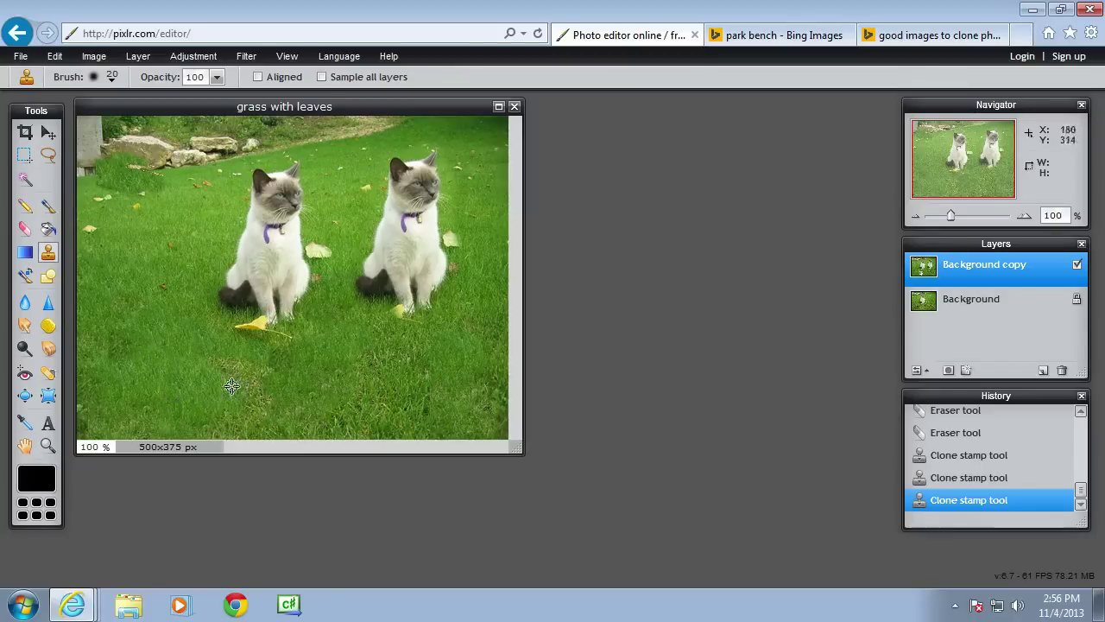
mouse_move(239, 365)
mouse_down()
mouse_move(234, 380)
mouse_move(250, 397)
mouse_move(235, 411)
mouse_move(201, 406)
mouse_up()
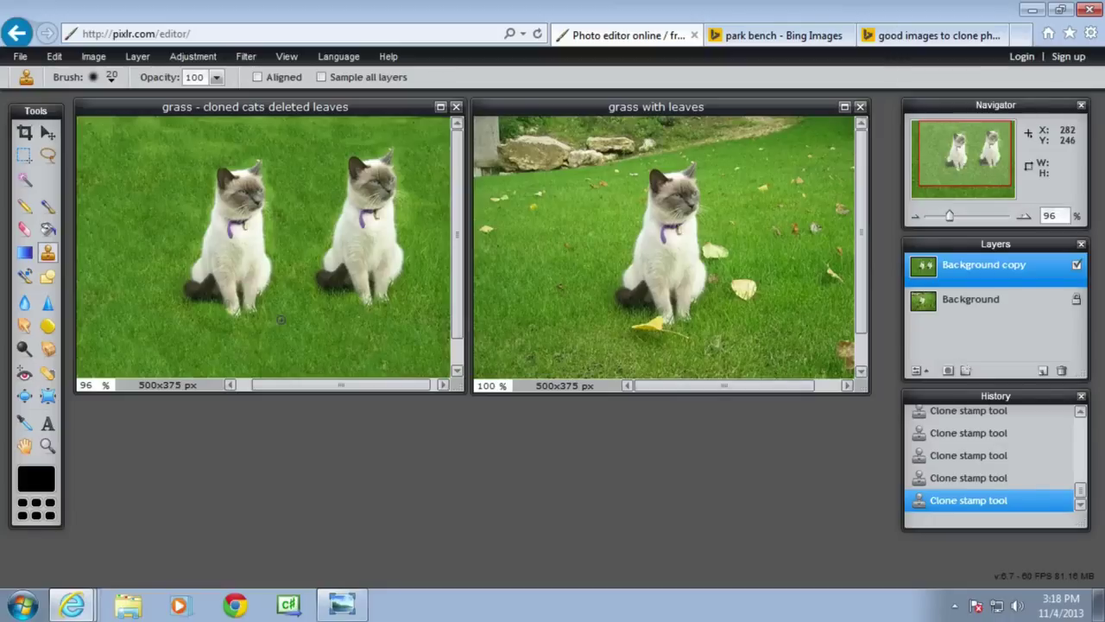
Select a rectangle around both cats and make it a new 315×236 image named 'two cats'
click(24, 156)
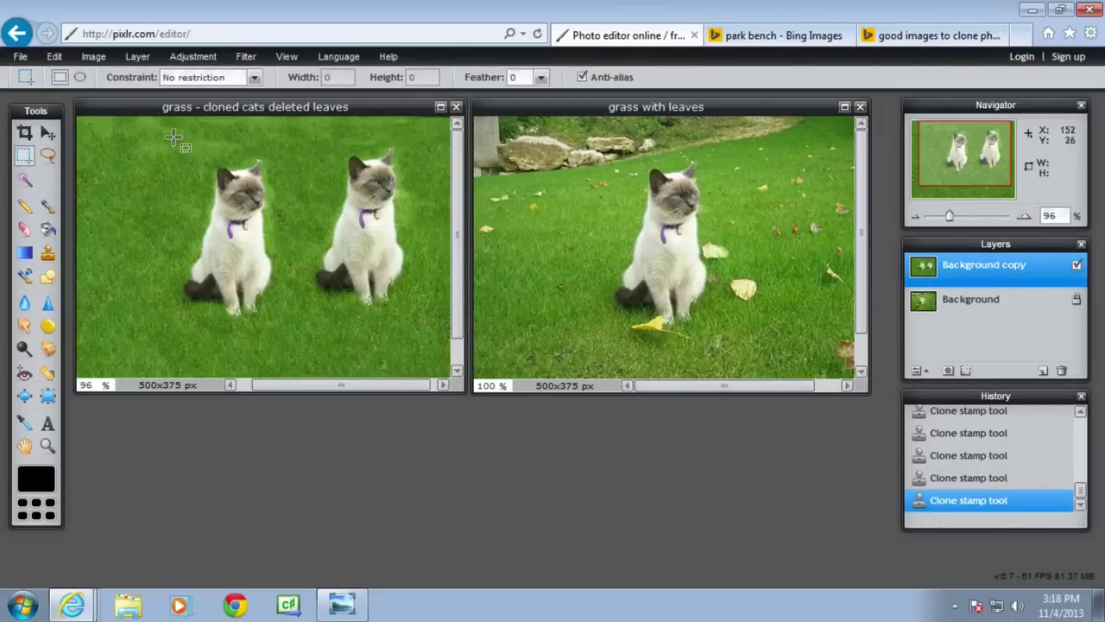
mouse_move(174, 136)
mouse_down()
mouse_move(183, 246)
mouse_move(324, 354)
mouse_move(452, 322)
mouse_move(423, 324)
mouse_move(430, 342)
mouse_move(442, 338)
mouse_move(433, 331)
mouse_up()
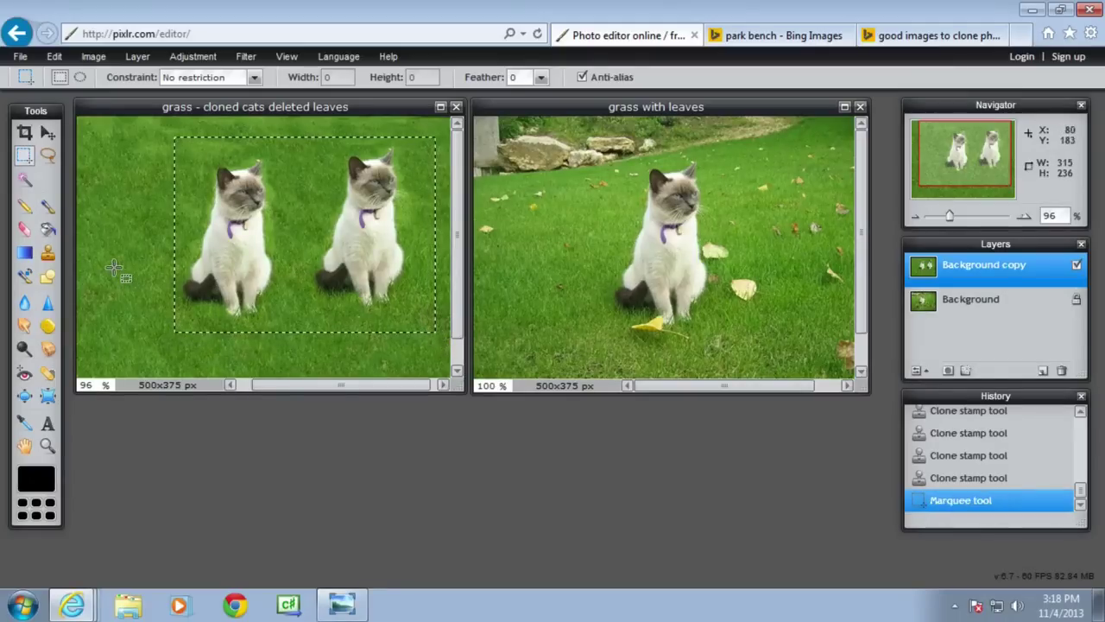
click(90, 57)
mouse_move(19, 57)
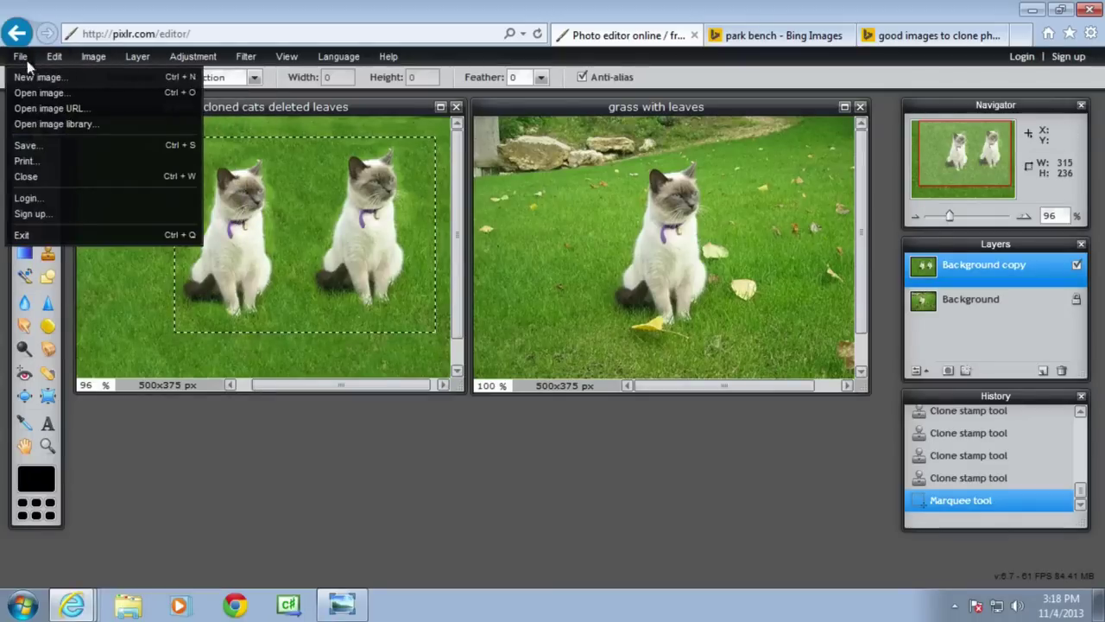
click(37, 78)
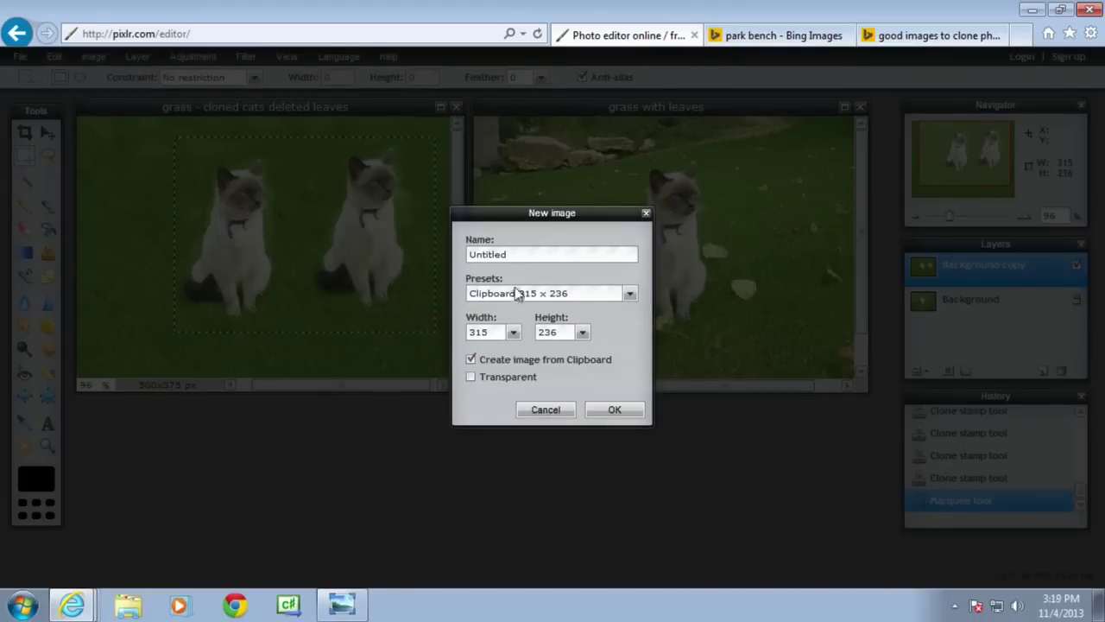
drag(509, 253, 449, 249)
text(two cats)
click(609, 409)
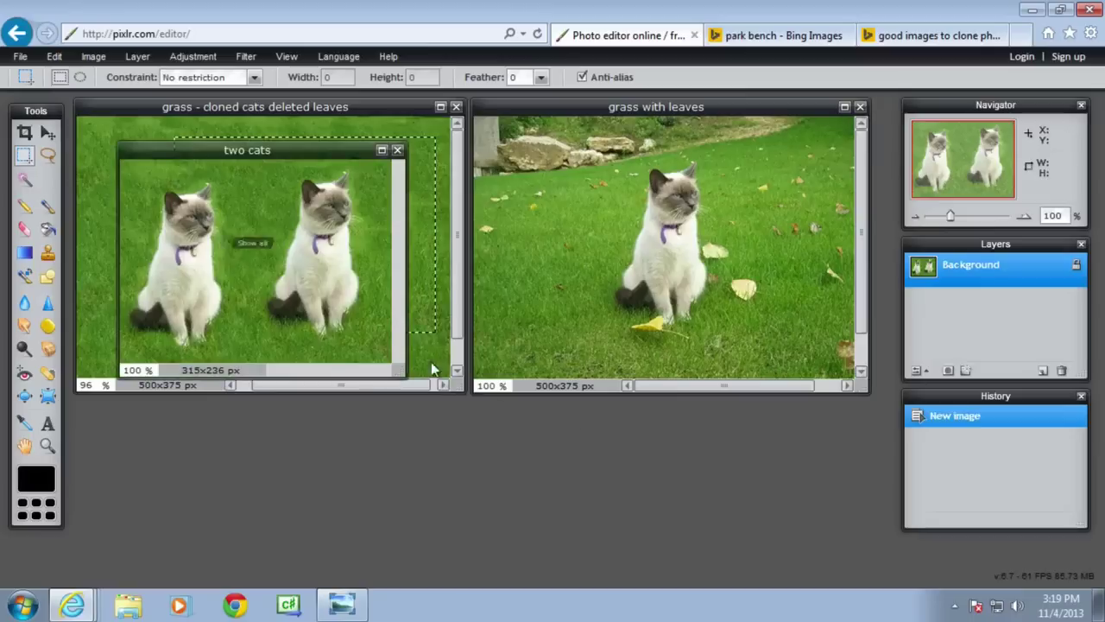
Close 'grass - cloned cats deleted leaves' without saving and shift the 'two cats' window right
click(456, 107)
click(551, 348)
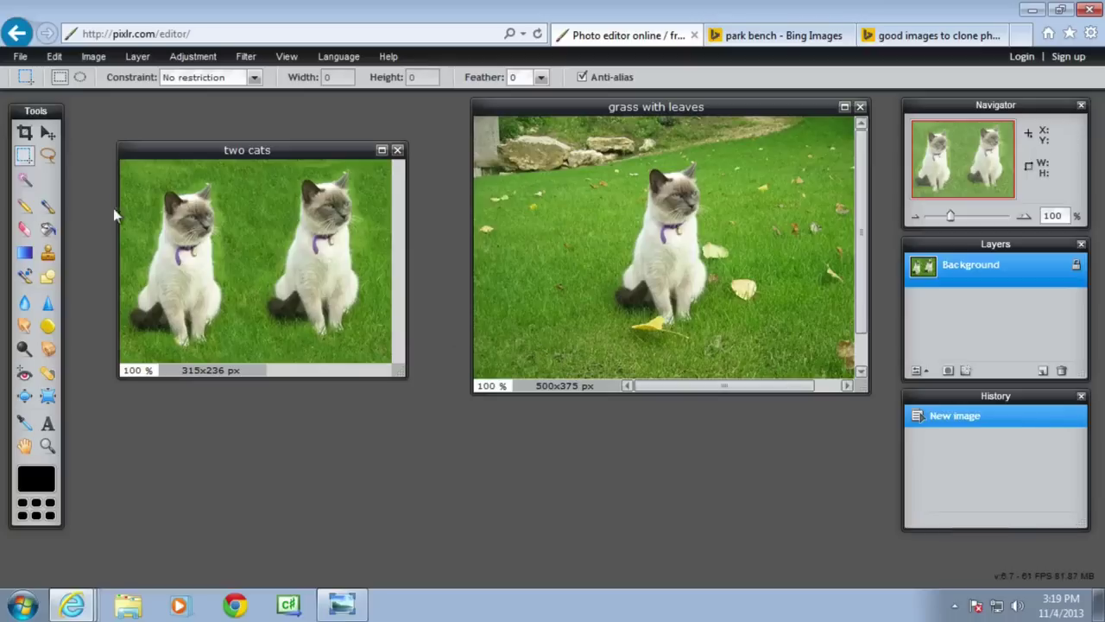
drag(211, 151, 240, 151)
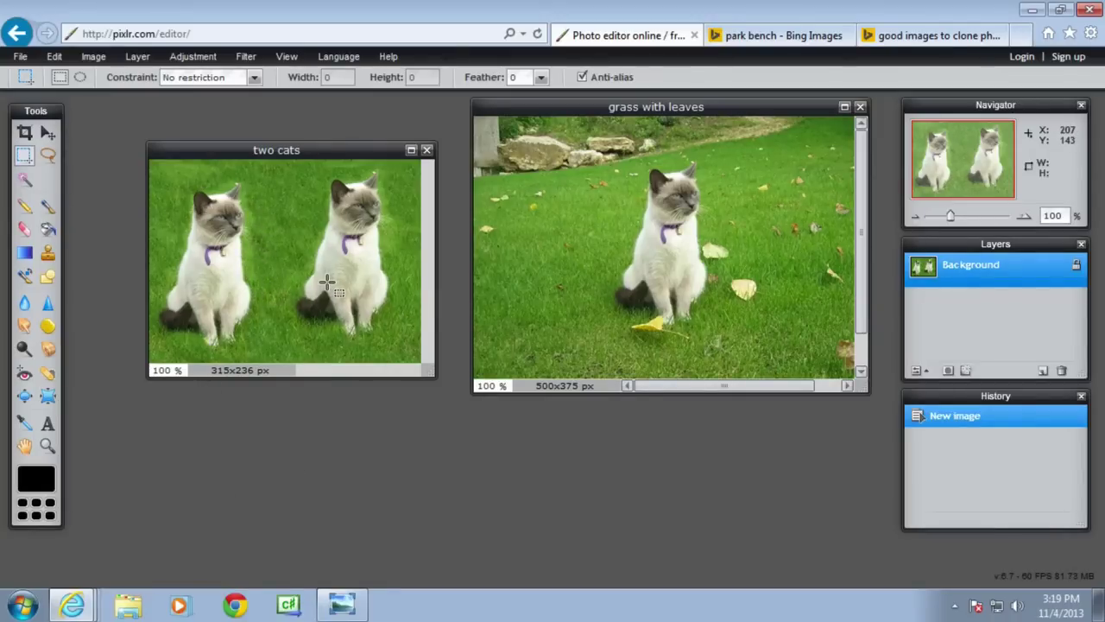
Save the image as JPEG 'two cats cropped' at quality 100 in the Lesson 9 clone stamp tool folder
click(20, 57)
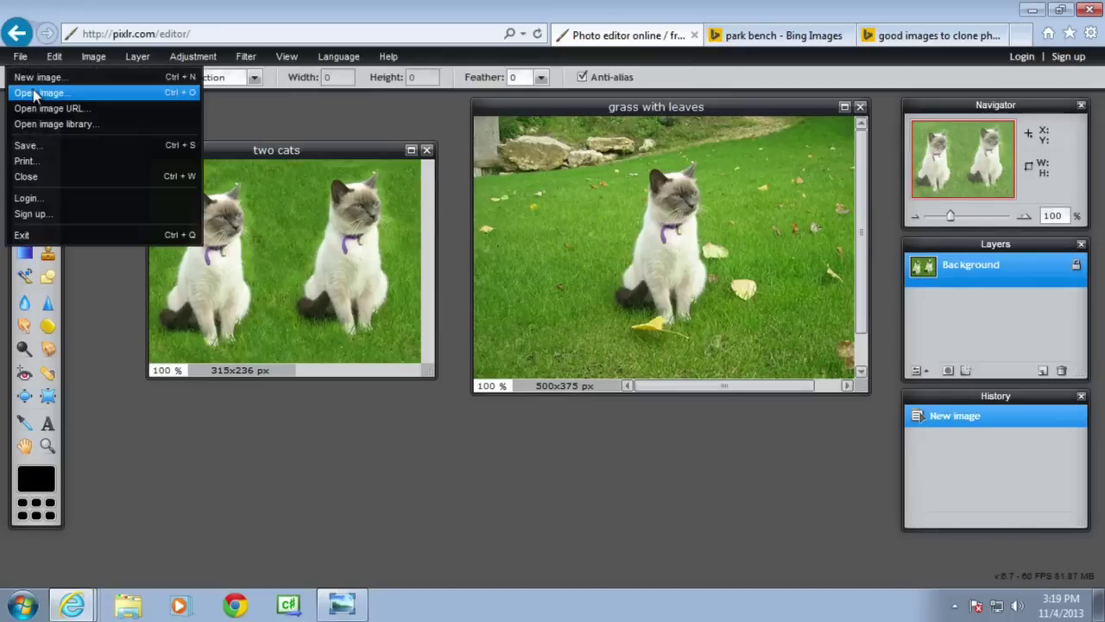
click(35, 144)
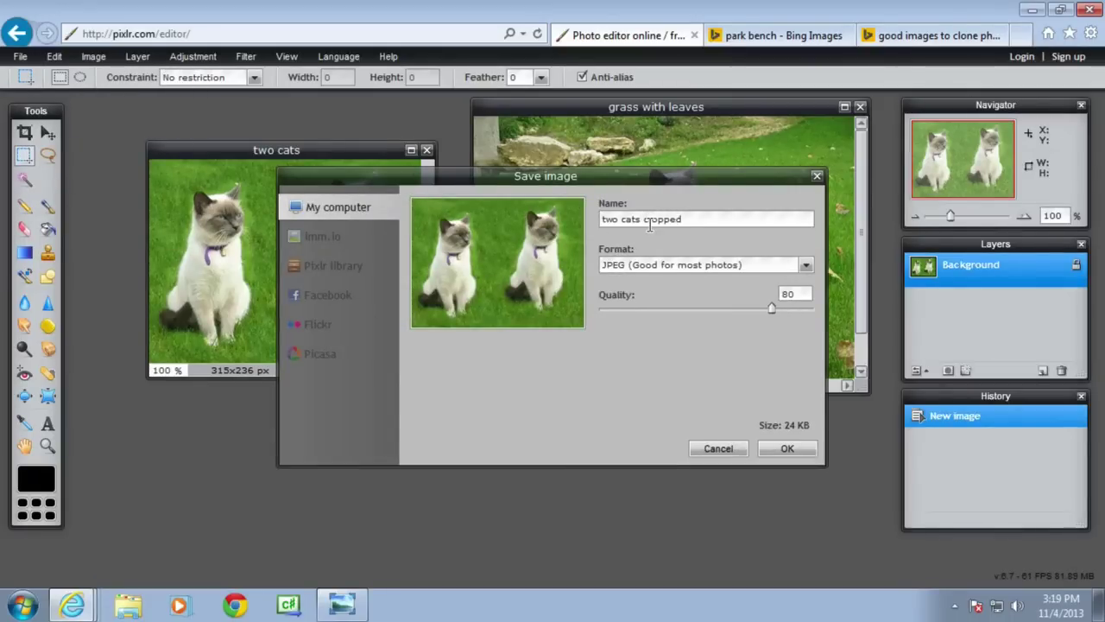
drag(773, 307, 818, 316)
click(787, 448)
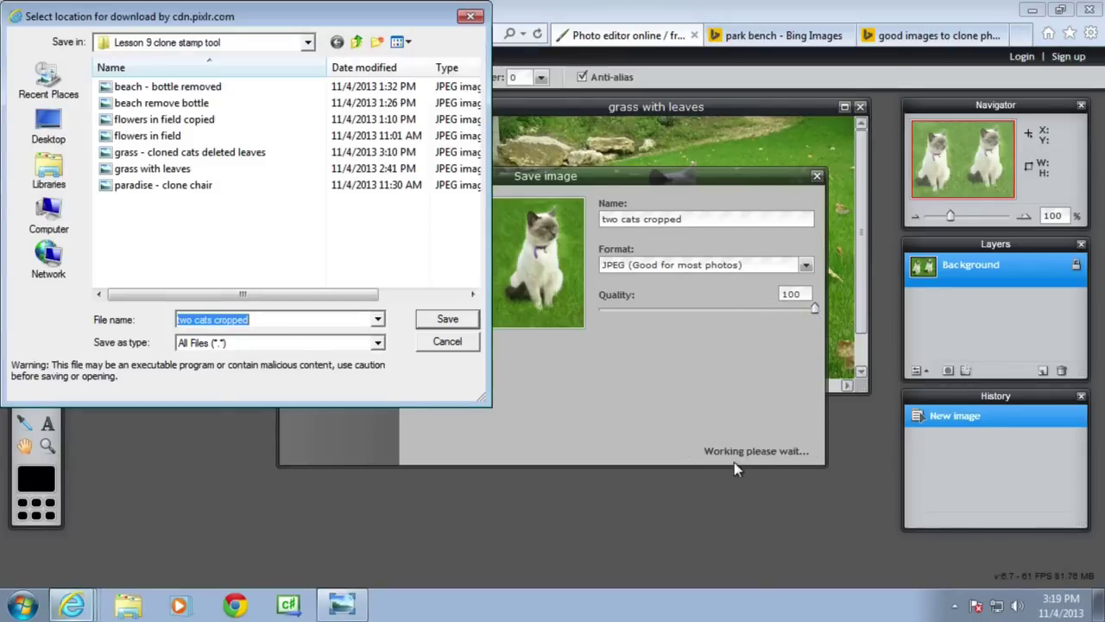
click(447, 319)
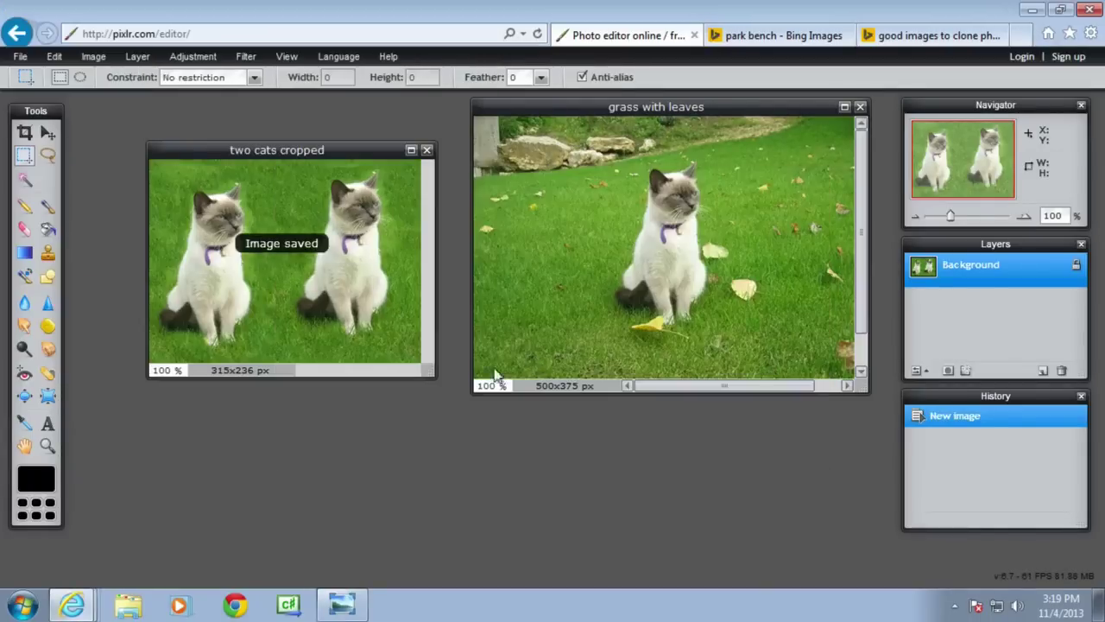